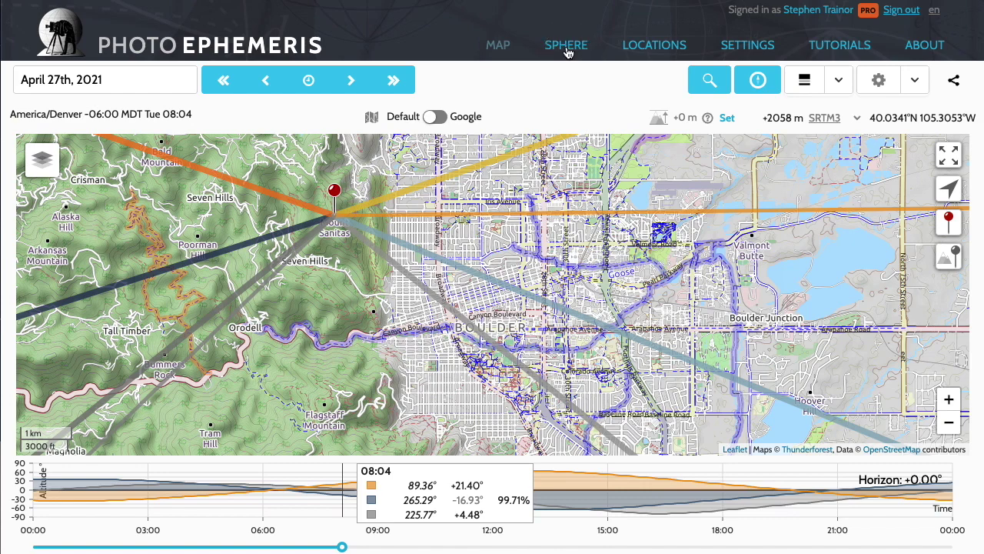
Switch from the map to the 3D Sphere view and set the display size of the sun and moon to 8×
click(566, 48)
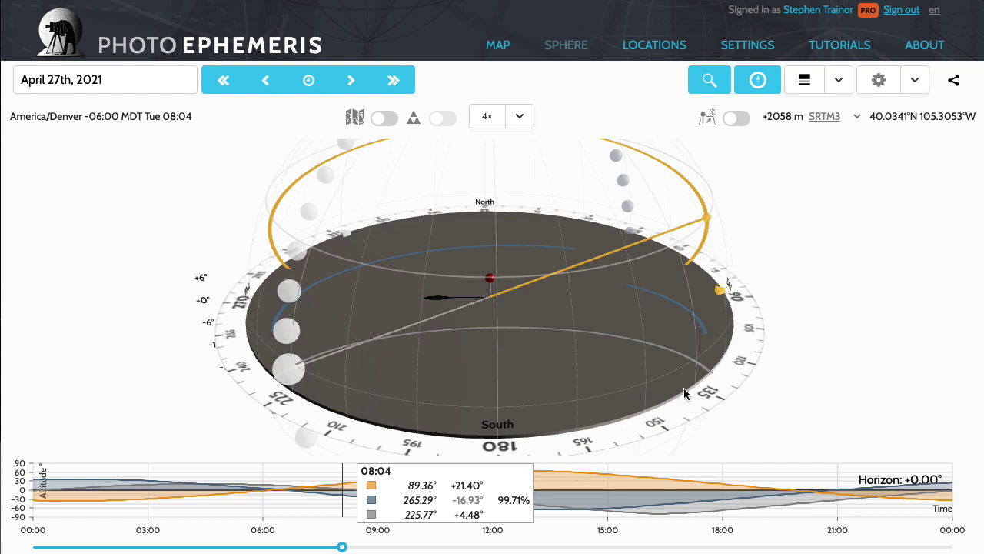
drag(595, 361, 602, 330)
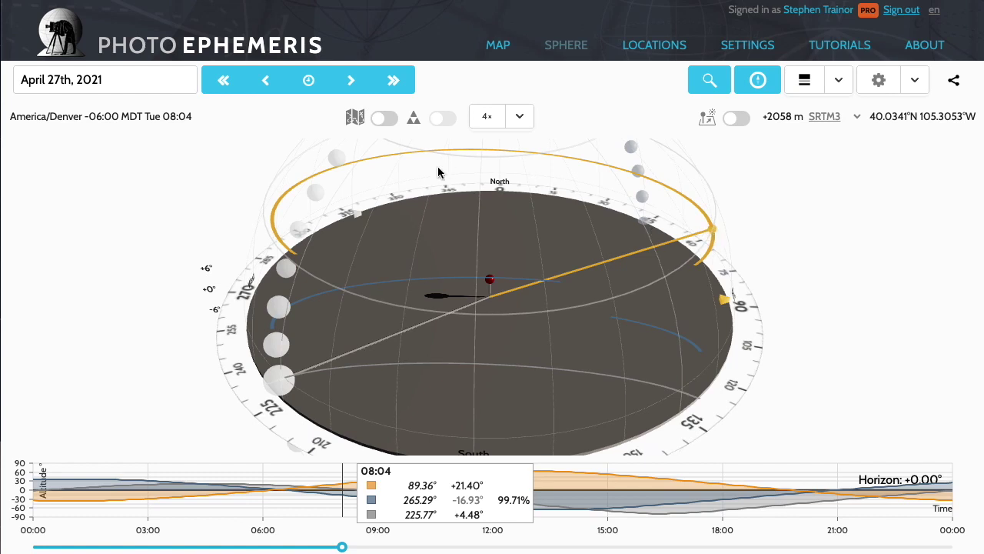
click(519, 119)
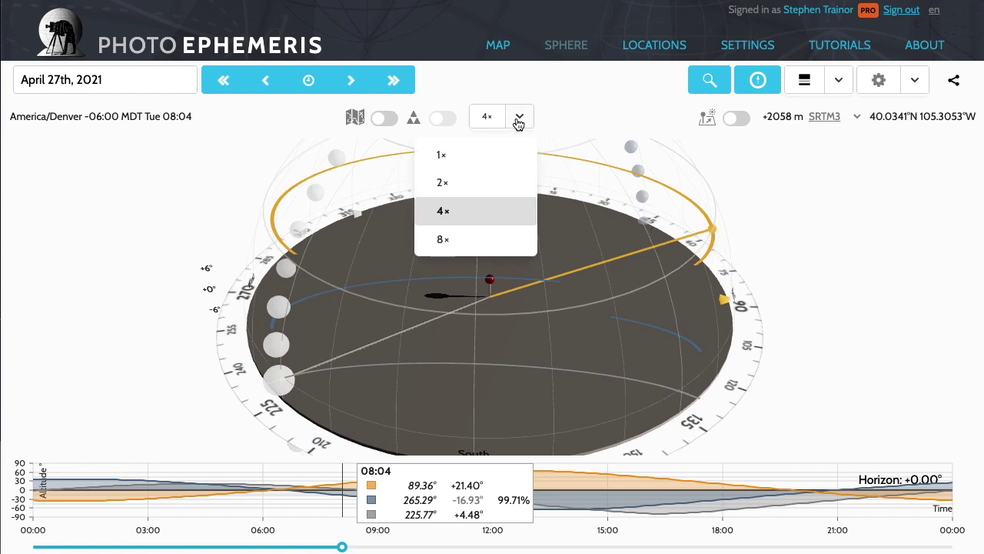
click(456, 240)
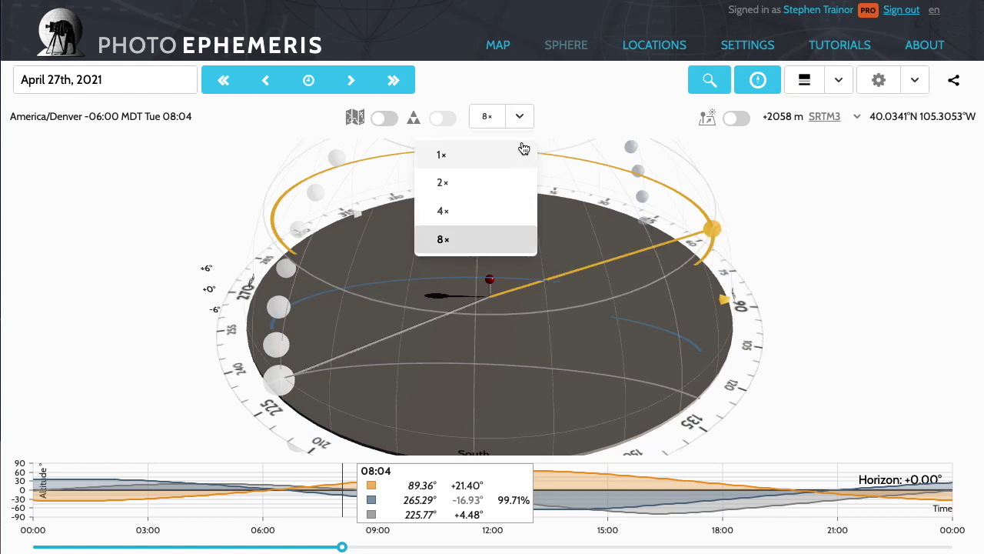
click(519, 119)
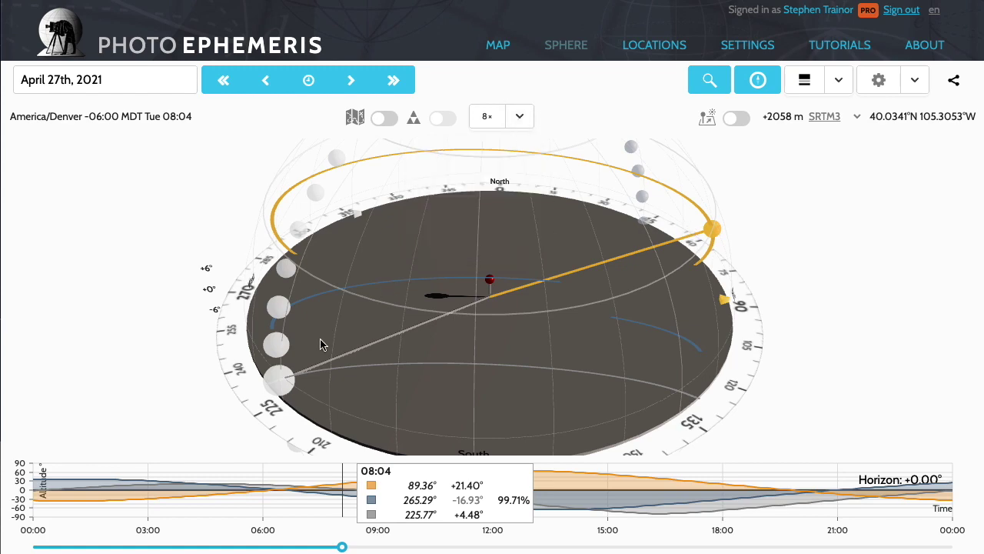
Set the time of day to 07:50, and show the visual search options before hiding them again
mouse_move(341, 547)
mouse_down()
mouse_move(815, 544)
mouse_move(333, 547)
mouse_up()
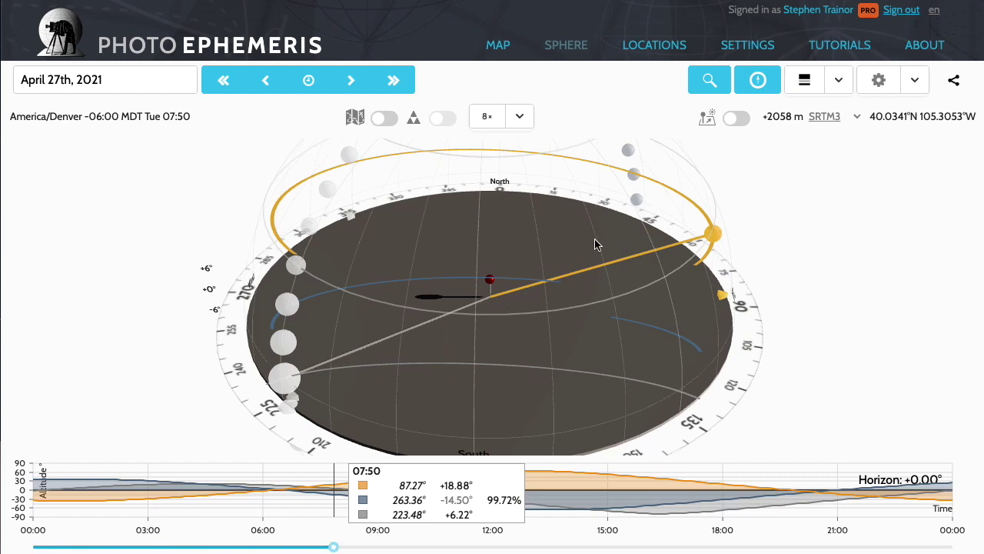
click(737, 119)
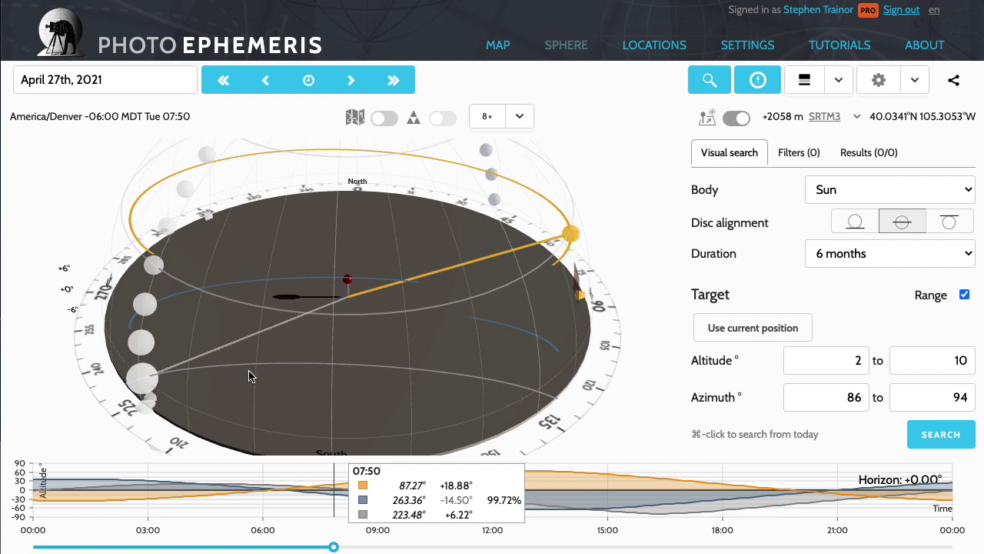
click(727, 121)
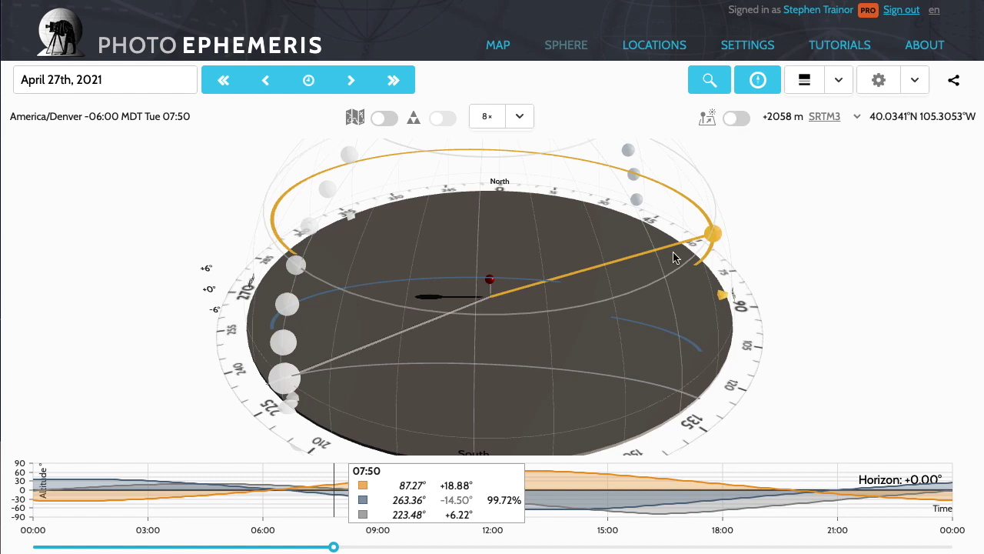
Try the timeline and the layout with both hidden below the sphere, and restore the altitude chart
click(836, 83)
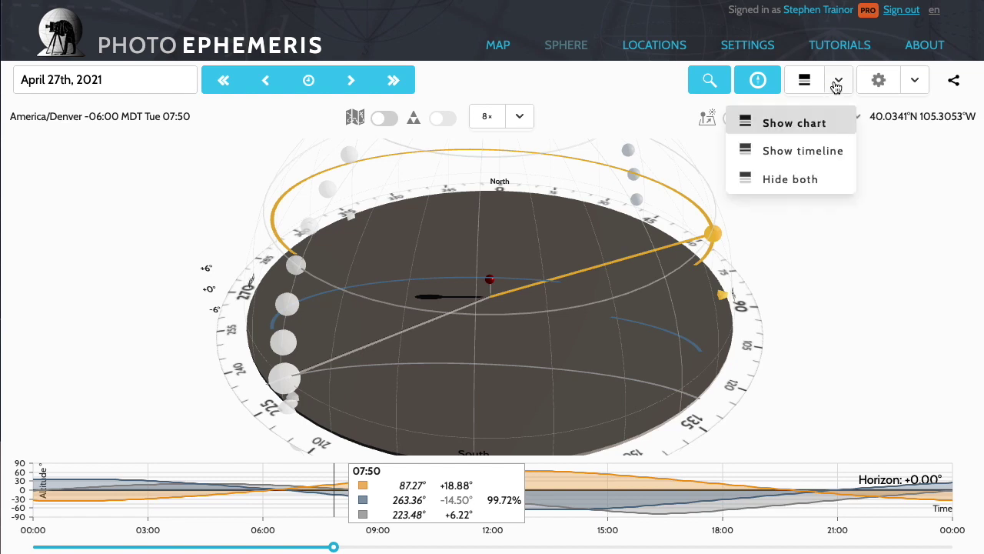
click(816, 153)
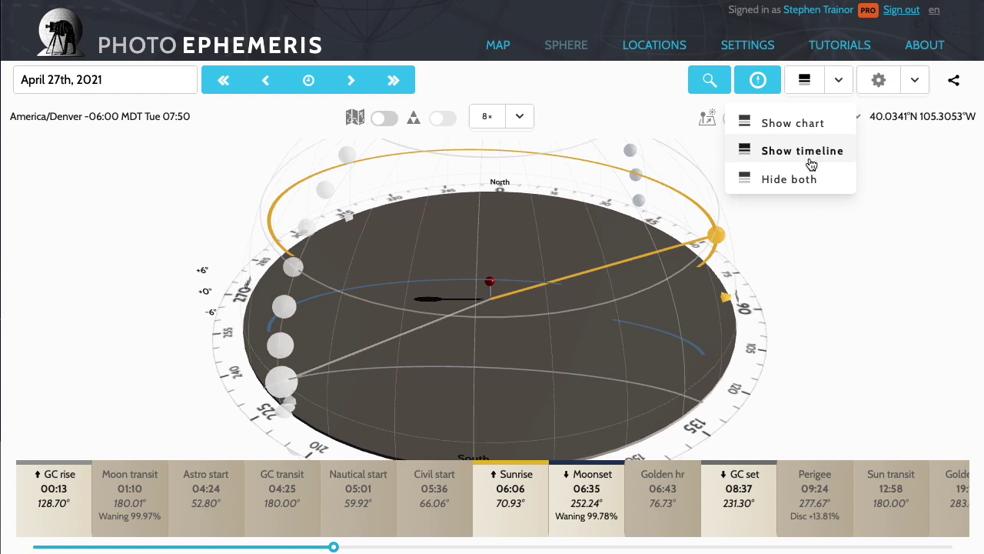
click(807, 178)
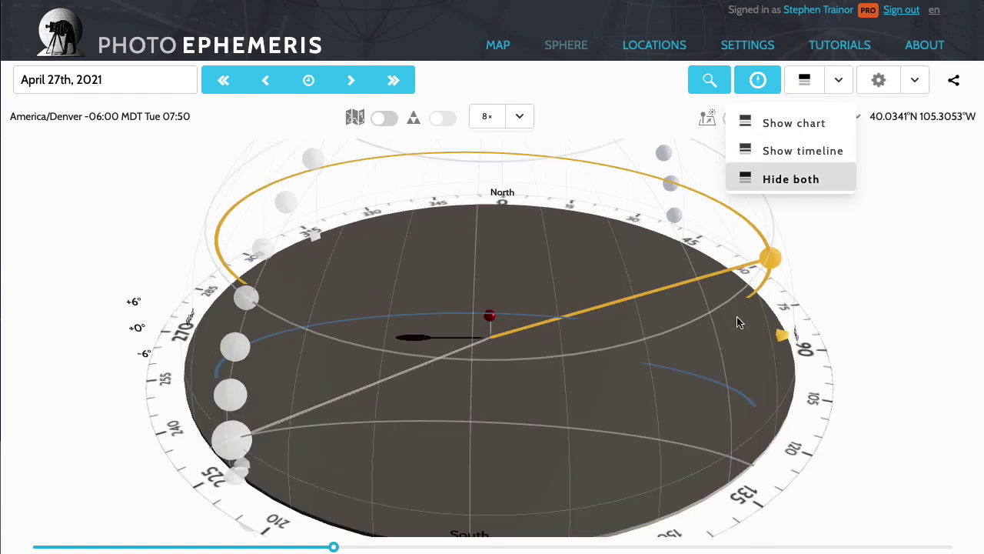
click(839, 83)
drag(706, 271, 706, 265)
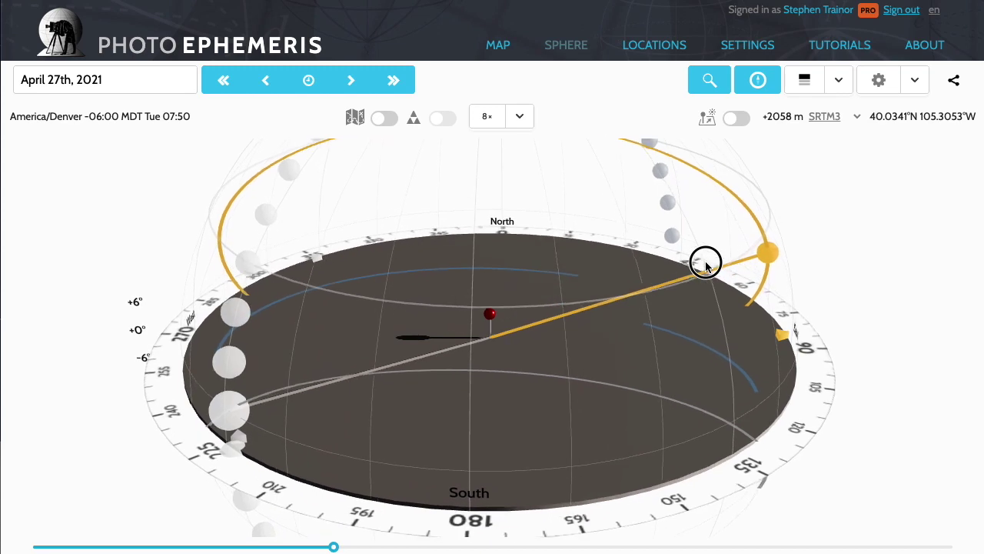
click(840, 80)
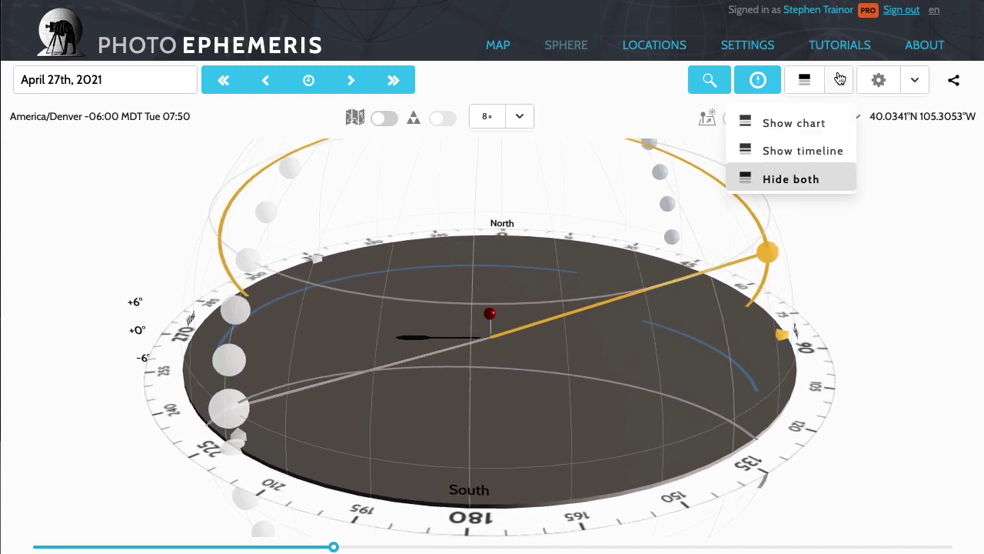
click(800, 123)
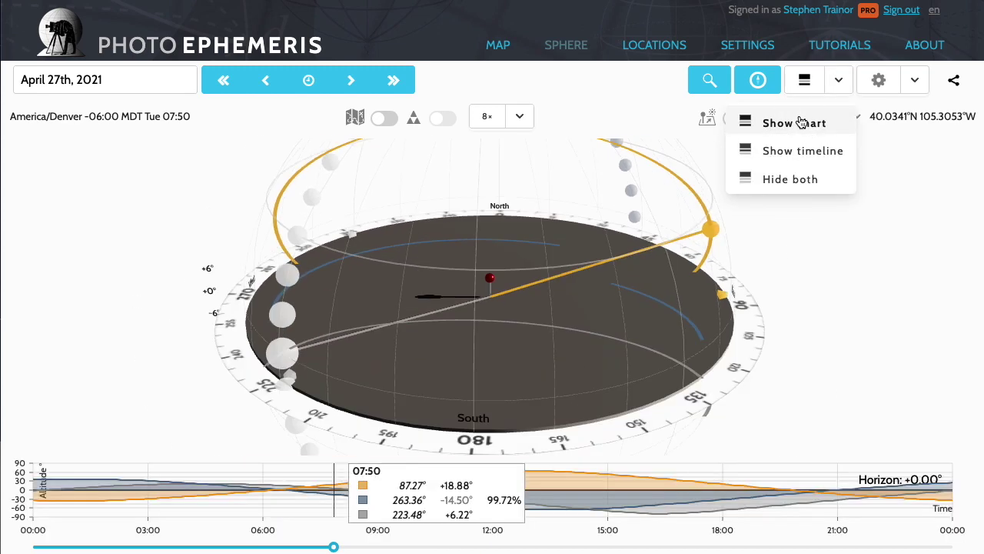
click(832, 83)
Turn on the map overlay on the sphere's ground disc around the red pin
drag(462, 286, 465, 292)
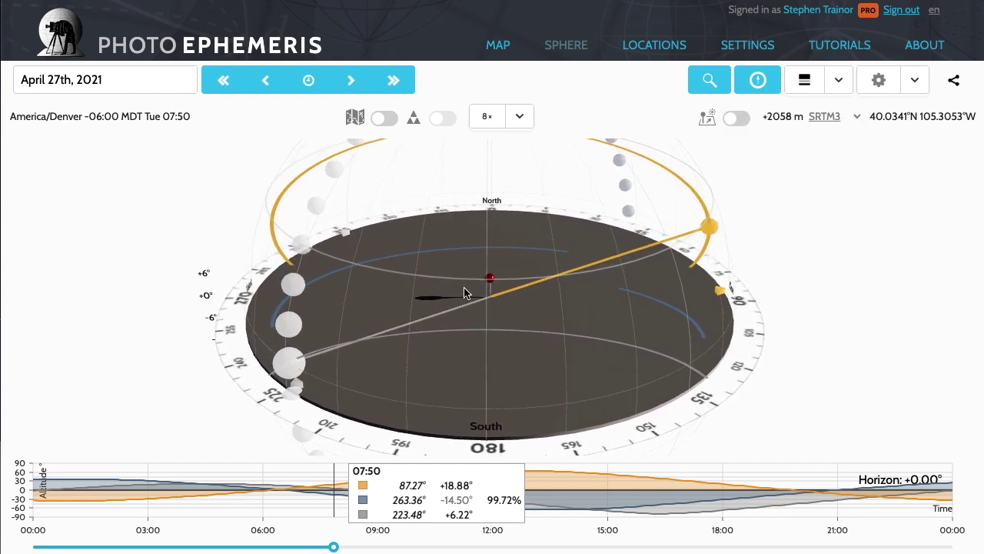
click(384, 119)
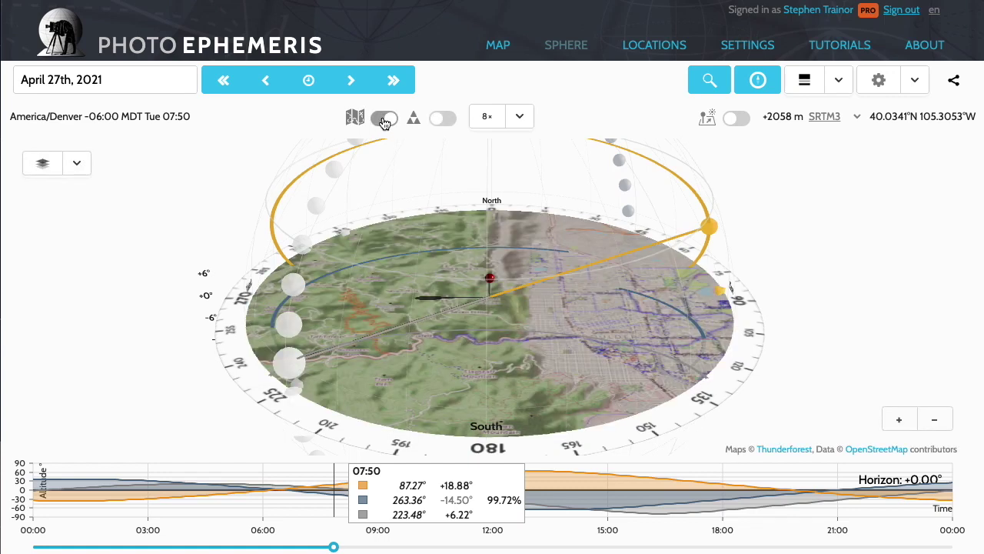
mouse_move(425, 338)
mouse_down()
mouse_move(438, 364)
mouse_move(456, 373)
mouse_move(494, 355)
mouse_move(492, 334)
mouse_move(420, 336)
mouse_move(428, 349)
mouse_up()
scroll(428, 349, up, 5)
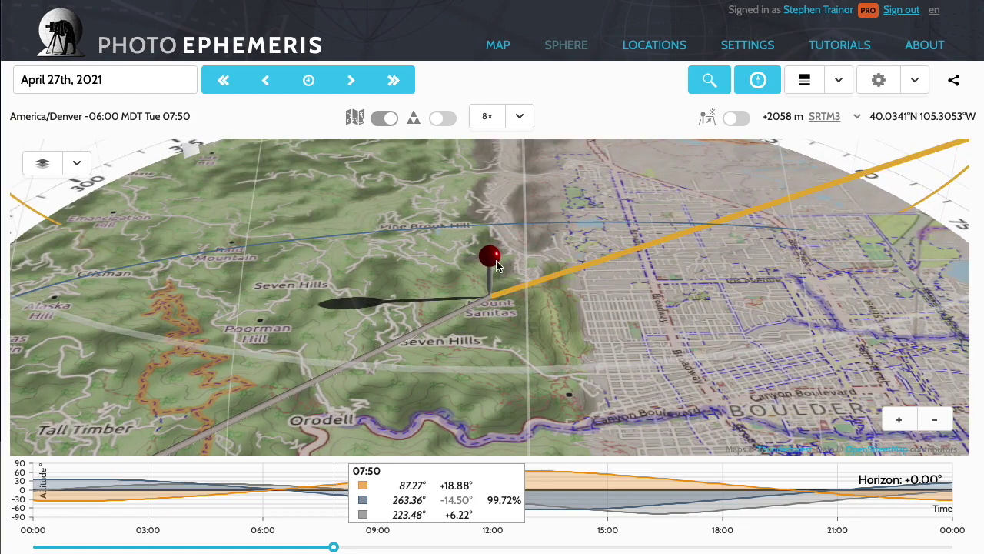
mouse_move(494, 329)
mouse_down()
mouse_move(545, 322)
mouse_move(488, 326)
mouse_move(487, 338)
mouse_move(456, 305)
mouse_move(487, 306)
mouse_move(495, 346)
mouse_up()
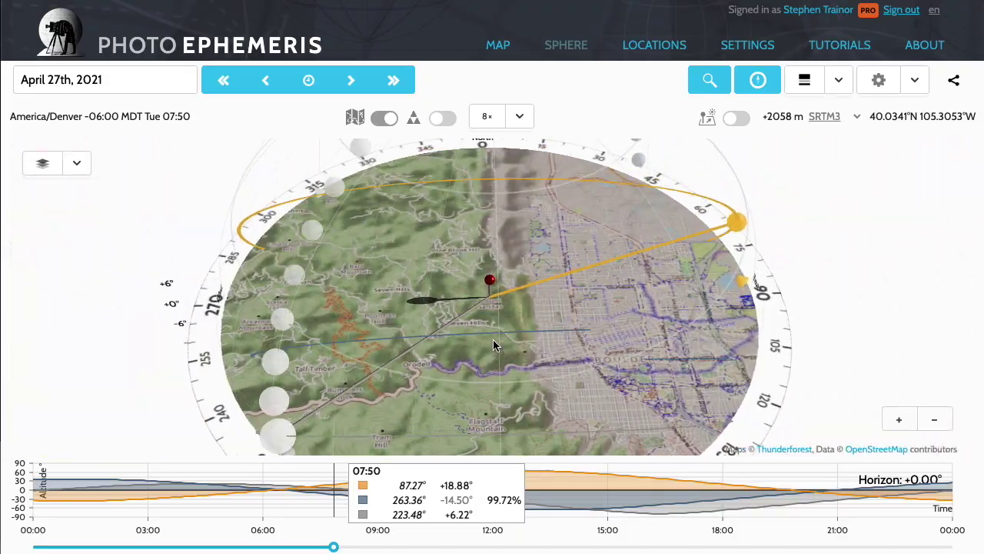
scroll(494, 346, up, 2)
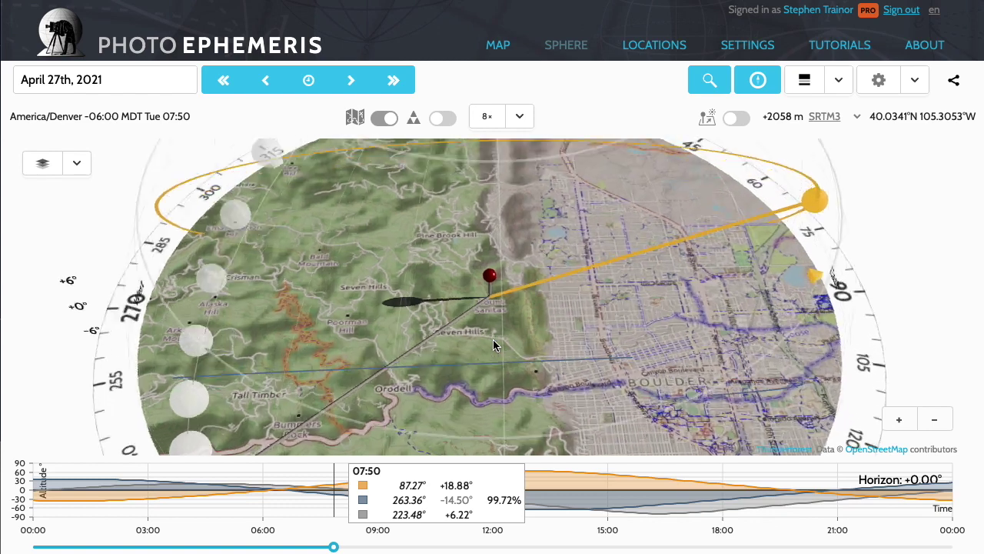
Try the OpenStreetMap B&W and Mapbox Satellite base maps on the sphere's ground disc
click(77, 167)
click(100, 258)
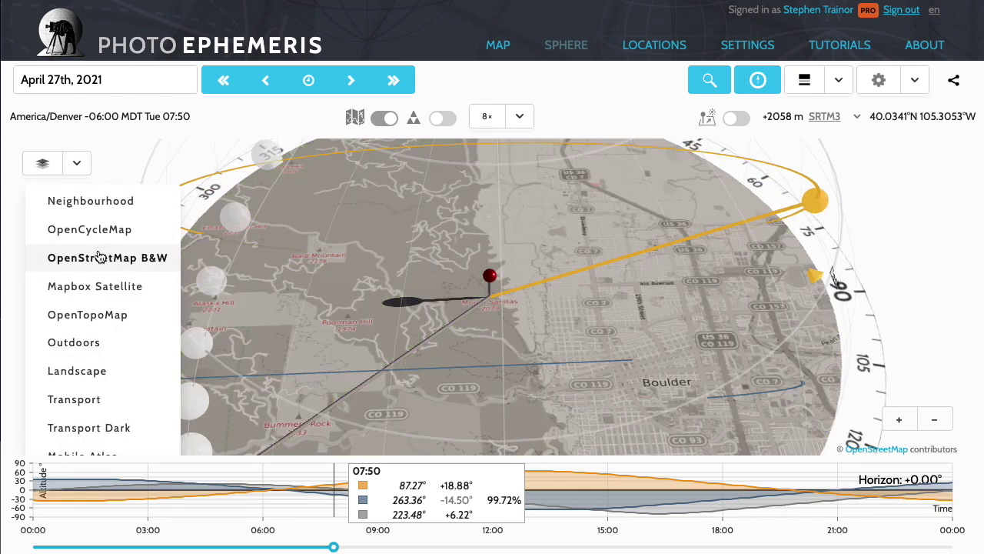
click(105, 295)
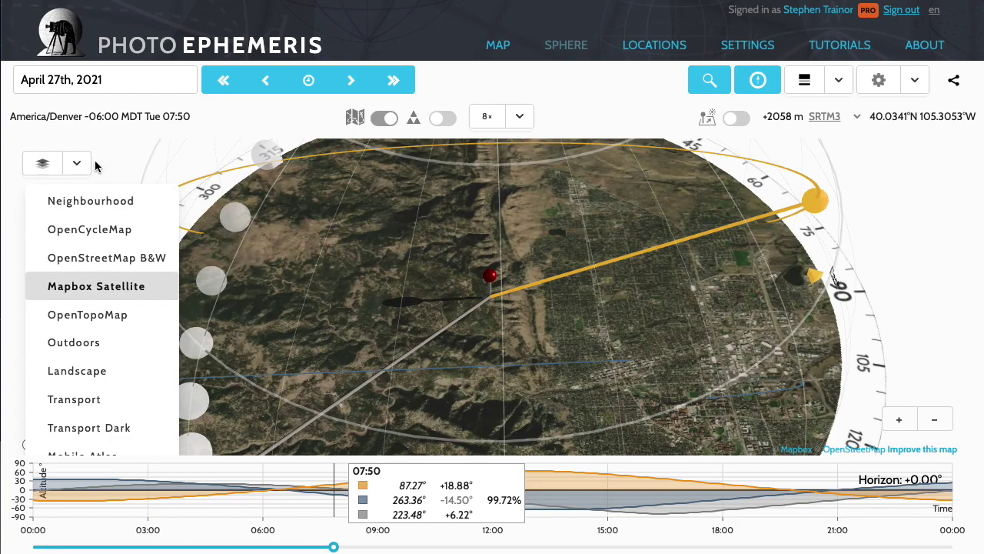
click(77, 167)
drag(378, 286, 378, 266)
Preview the Outdoors base map and set the ground disc's map style to OpenStreetMap B&W
click(77, 163)
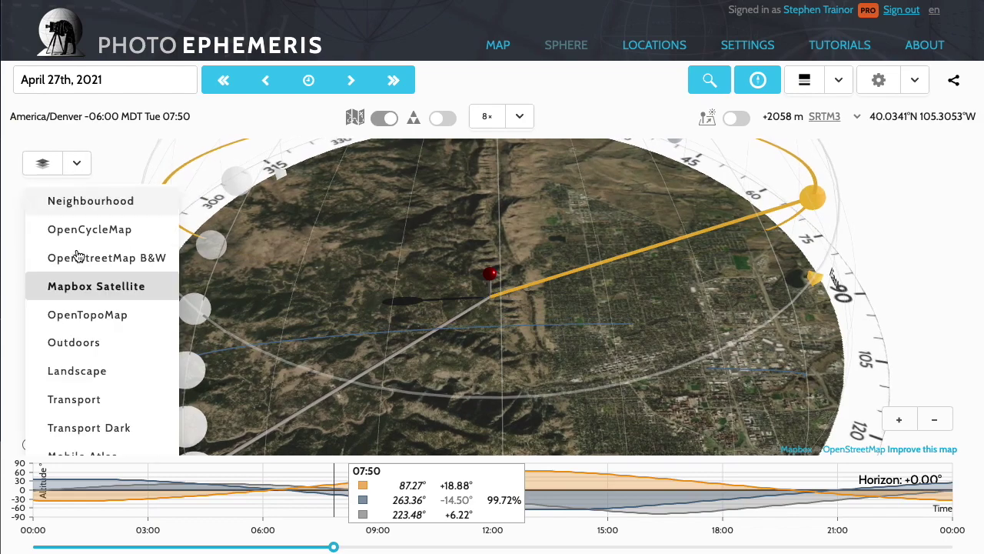
click(88, 344)
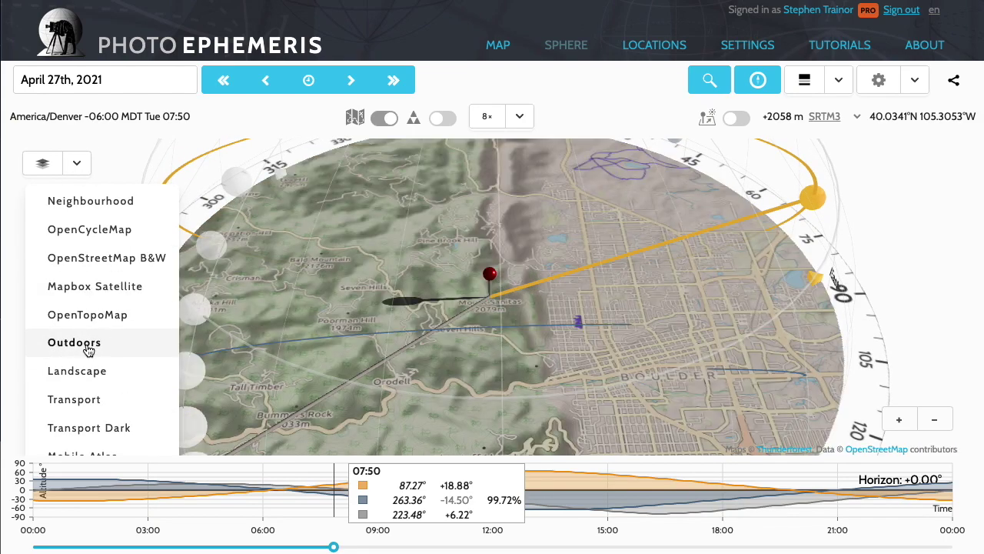
click(98, 259)
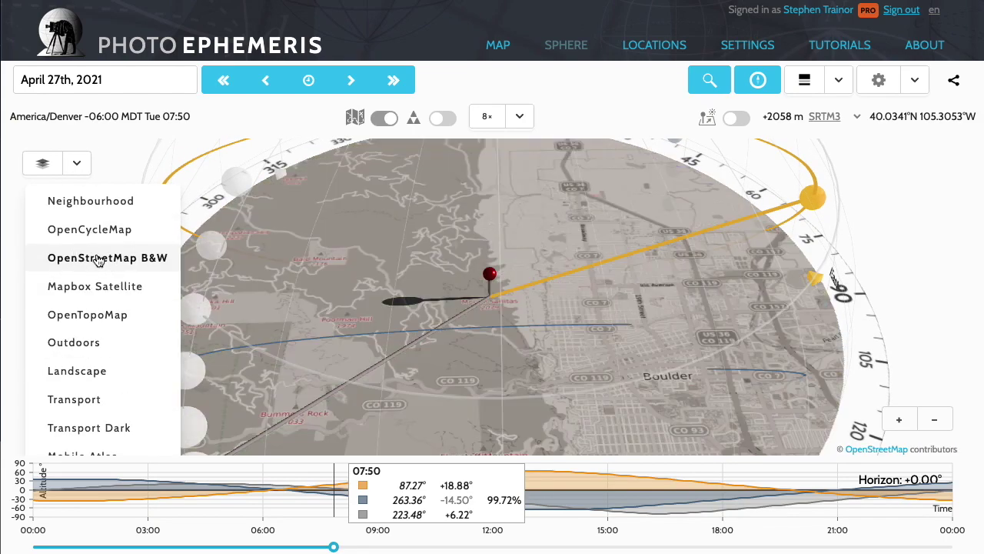
click(84, 168)
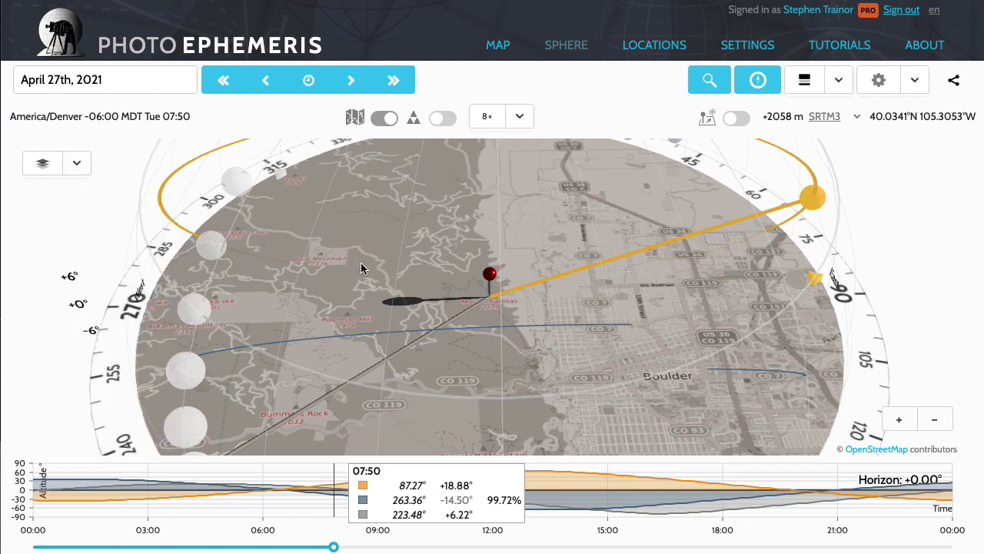
drag(503, 369, 502, 360)
click(77, 165)
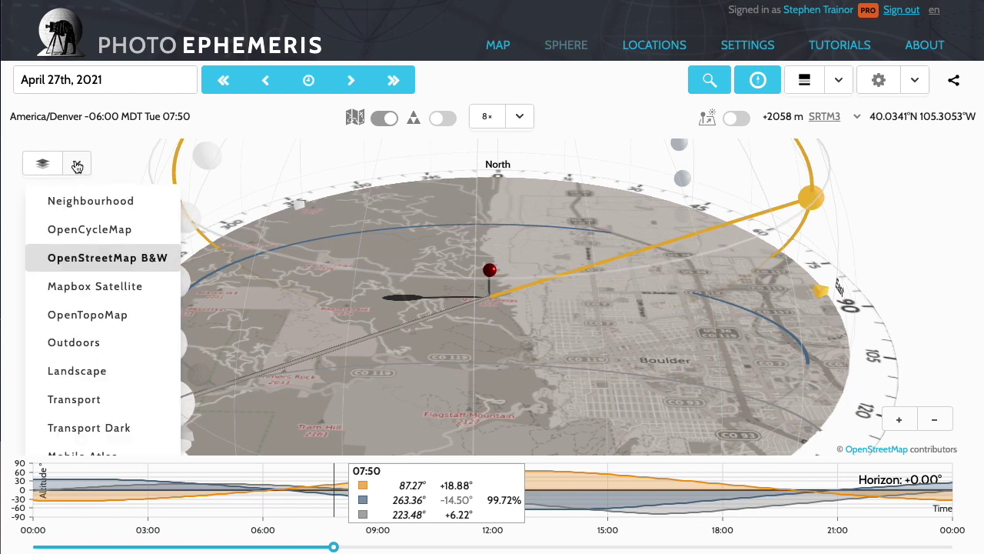
click(77, 166)
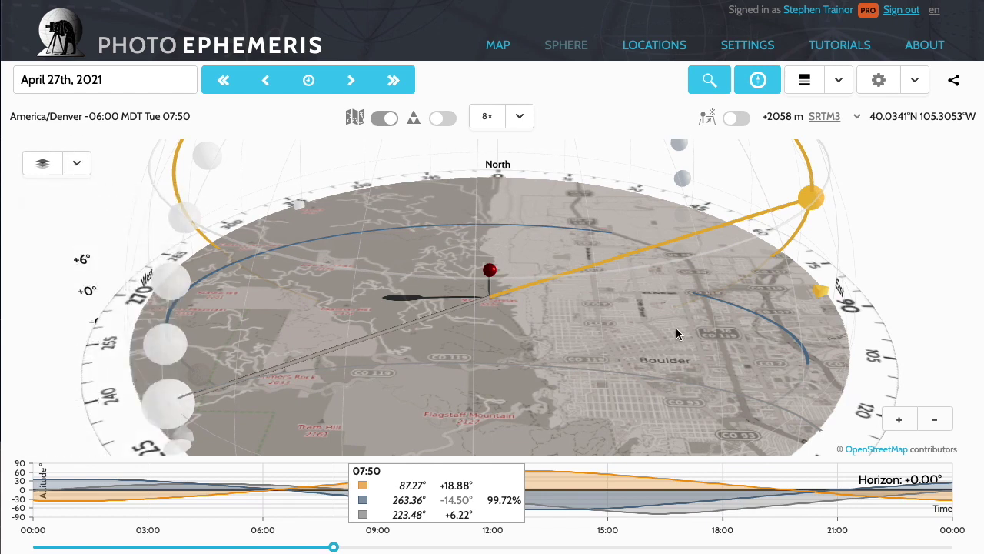
Examine the ground map's coverage around the pin at closer and wider map scales, returning to the original scale
click(898, 421)
click(938, 421)
click(938, 422)
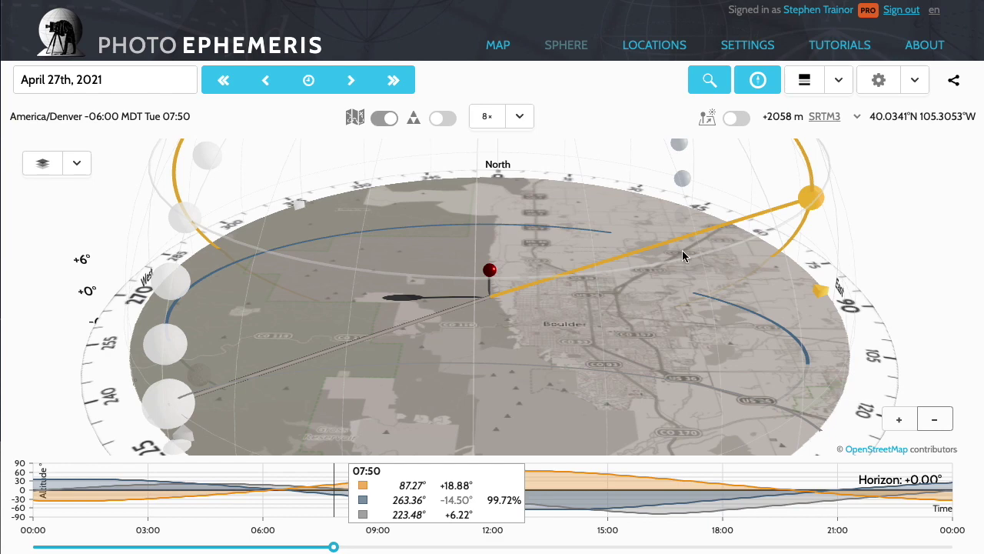
click(938, 424)
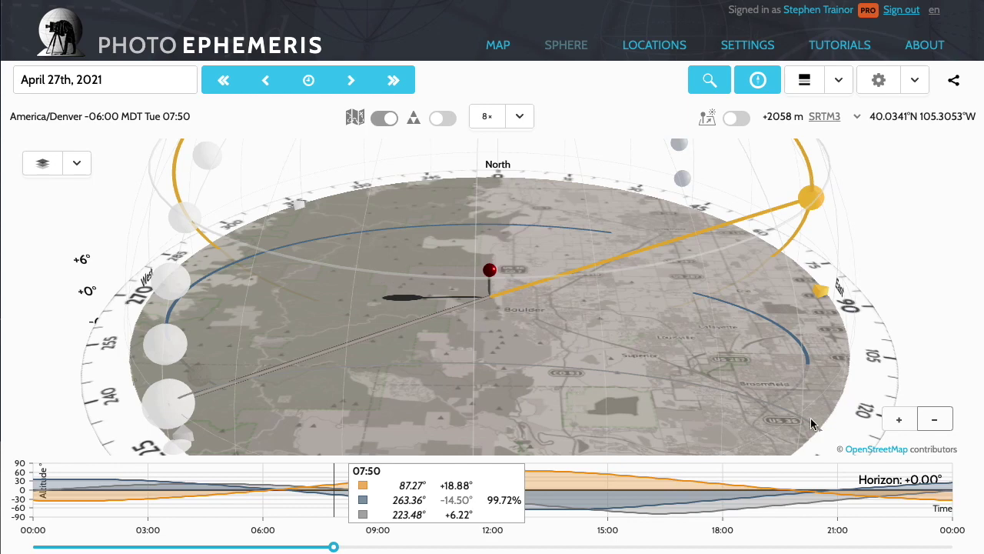
click(902, 420)
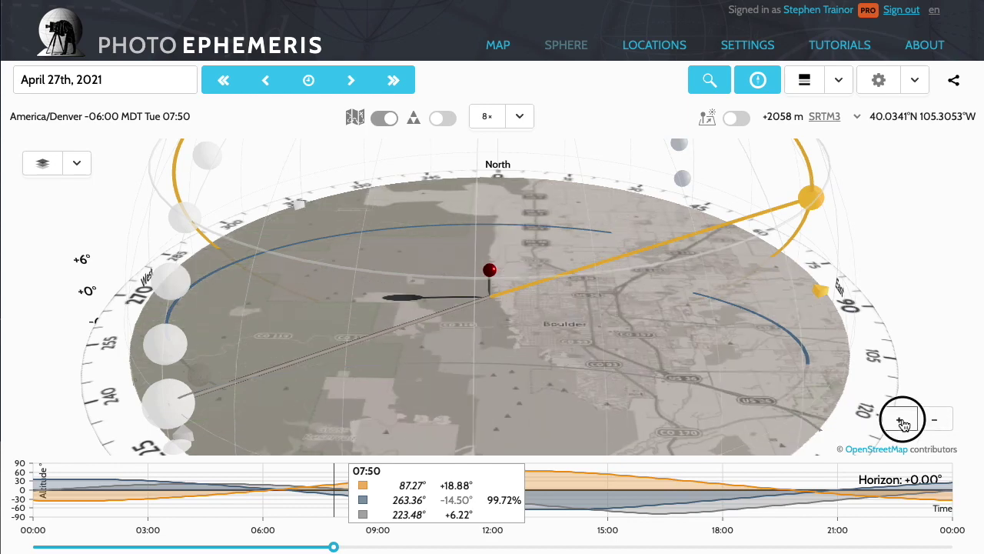
click(902, 421)
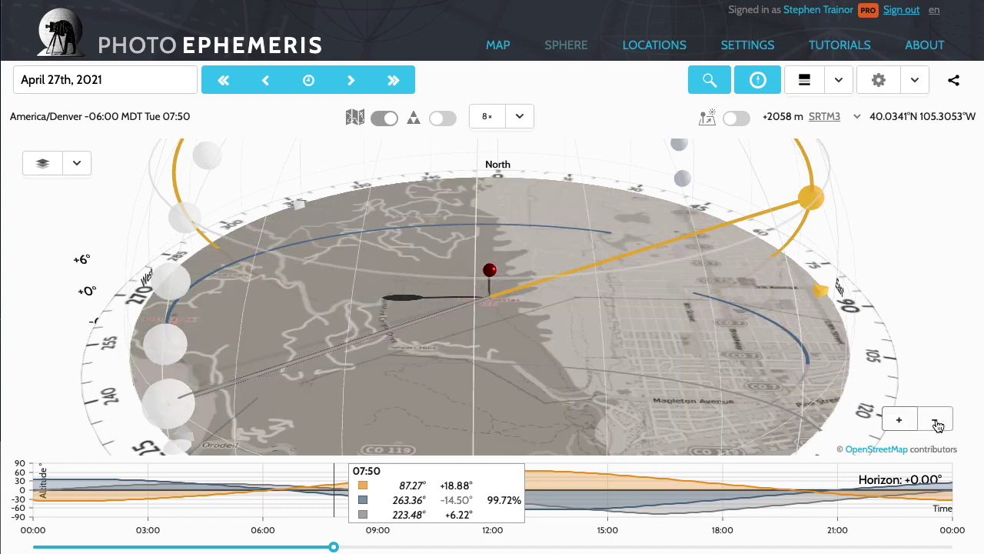
click(936, 422)
mouse_move(541, 366)
mouse_down()
mouse_move(541, 349)
mouse_move(541, 367)
mouse_up()
drag(541, 367, 543, 373)
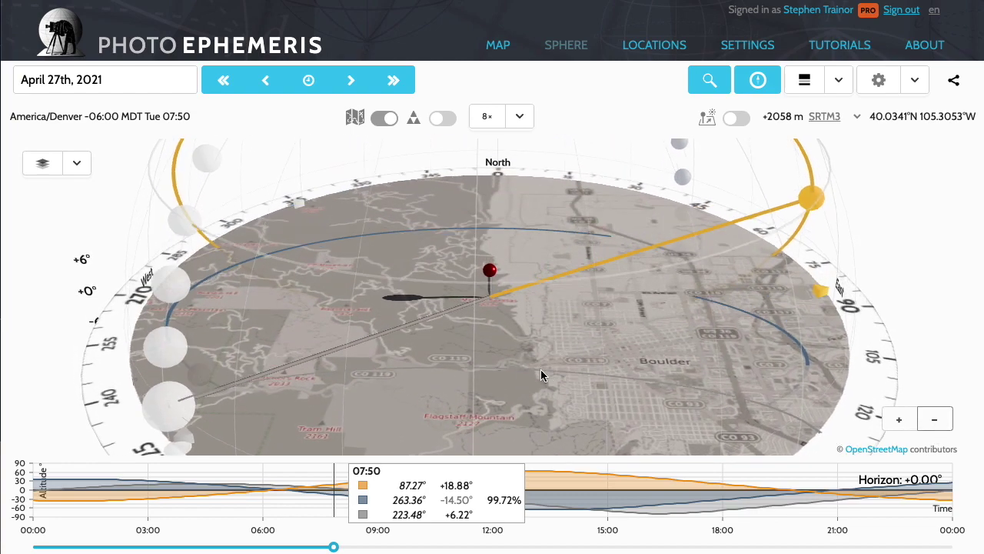
Set the time of day to 07:30 and turn on 3D terrain for the ground map
mouse_move(332, 547)
mouse_down()
mouse_move(775, 546)
mouse_move(318, 542)
mouse_up()
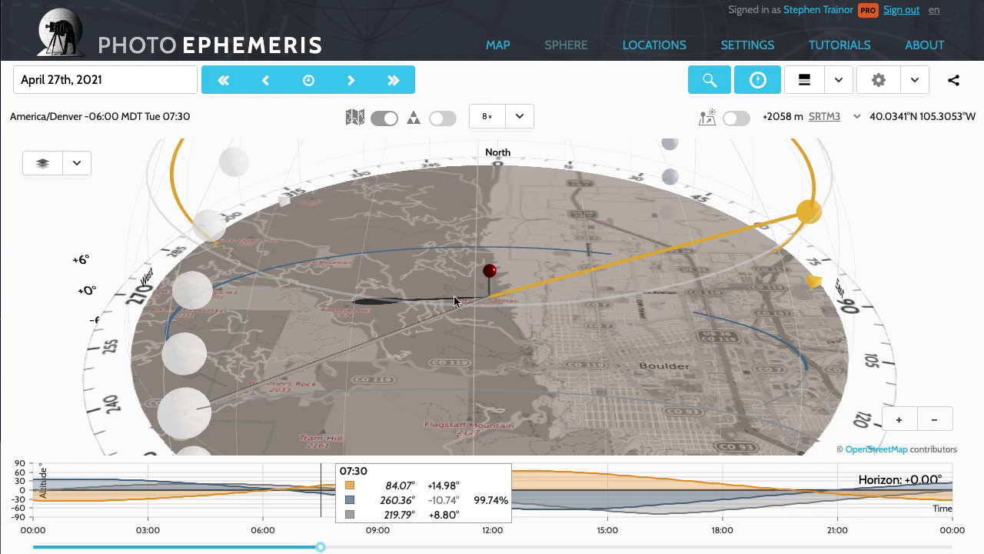
mouse_move(489, 359)
mouse_down()
mouse_move(488, 345)
mouse_move(489, 356)
mouse_up()
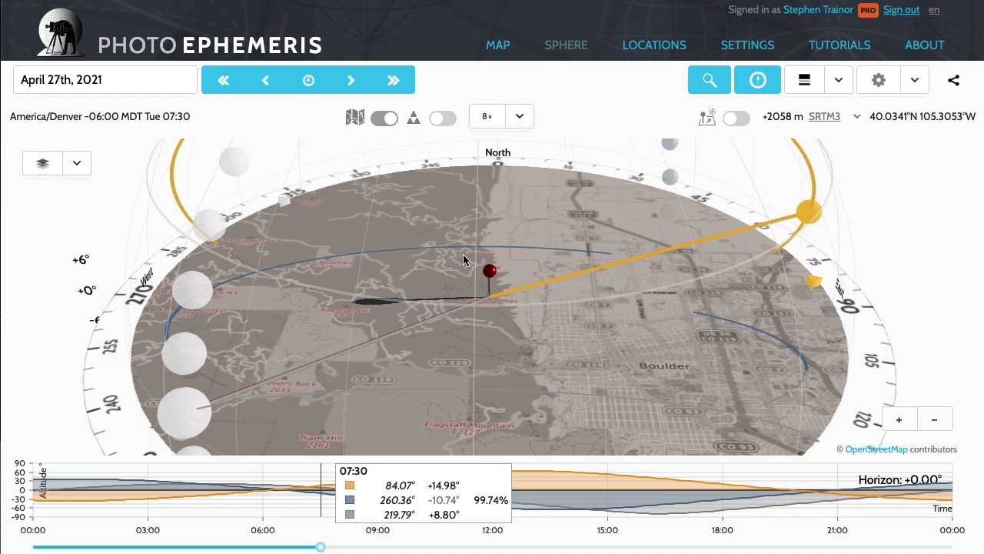
click(441, 120)
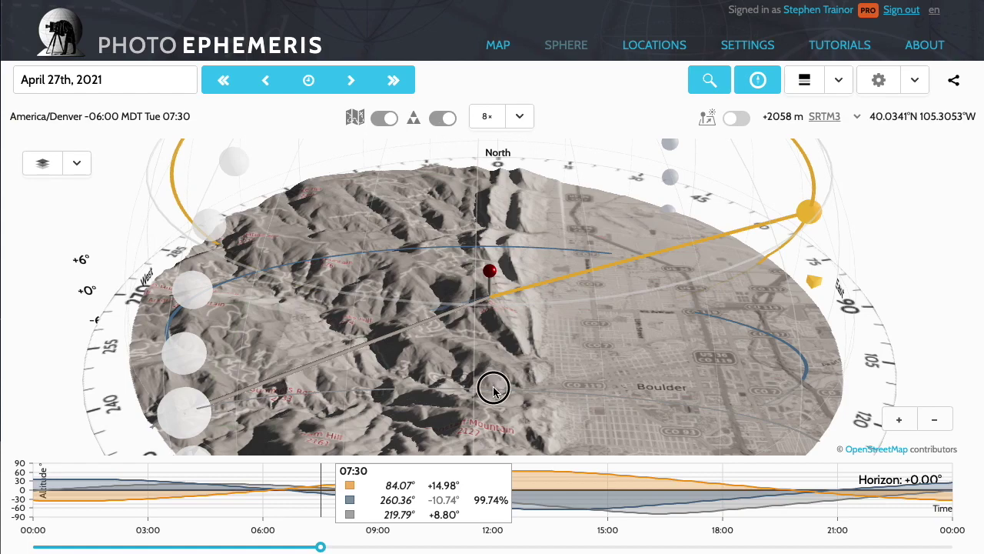
Examine the 3D terrain relief around the pin from different angles and its shadows with the time of day at 19:32
mouse_move(493, 390)
mouse_down()
mouse_move(492, 365)
mouse_move(495, 372)
mouse_up()
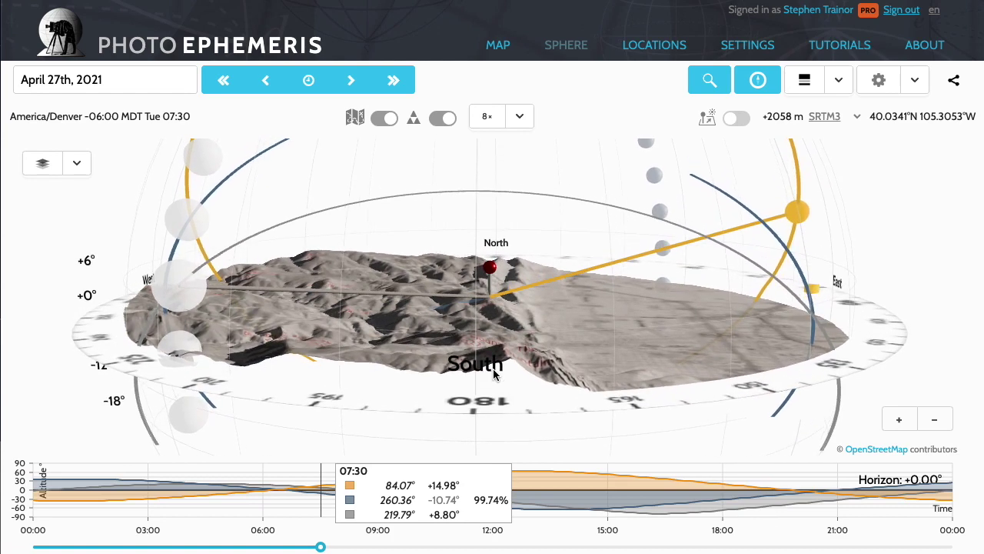
scroll(494, 373, up, 3)
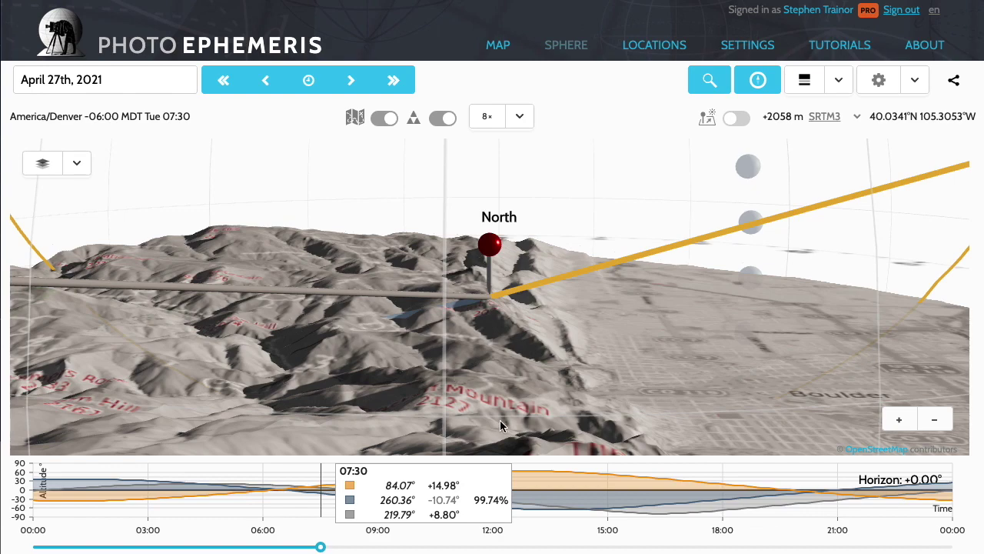
scroll(503, 404, down, 5)
drag(514, 378, 489, 371)
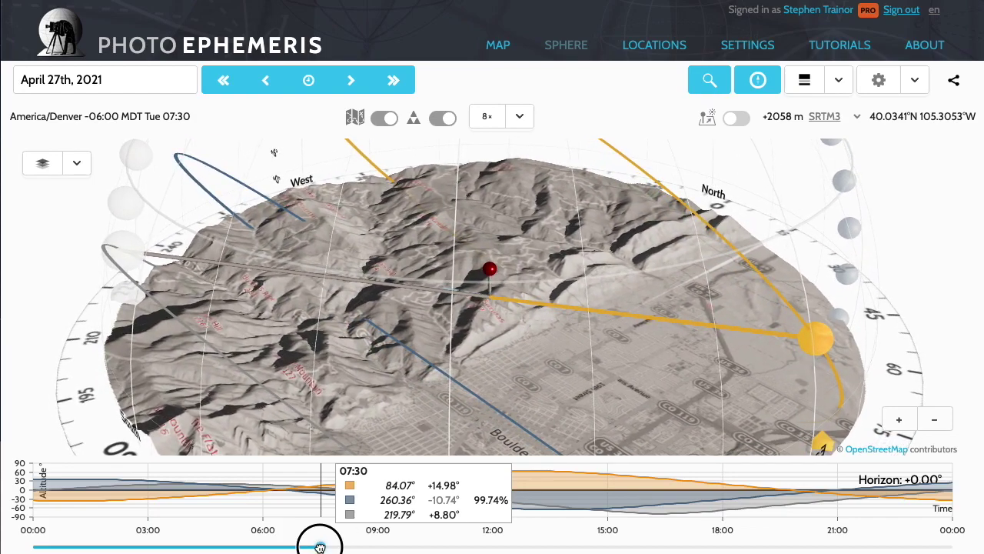
drag(326, 546, 782, 548)
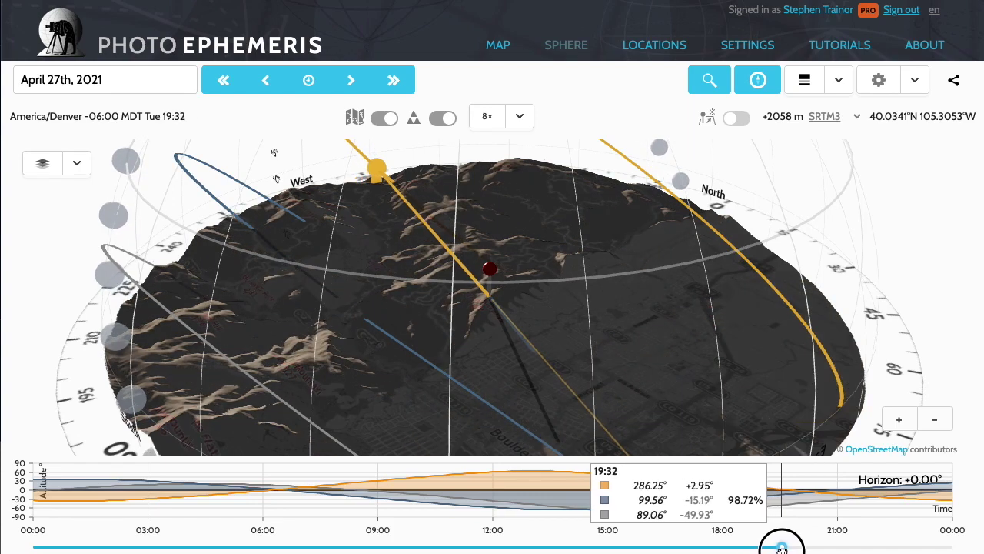
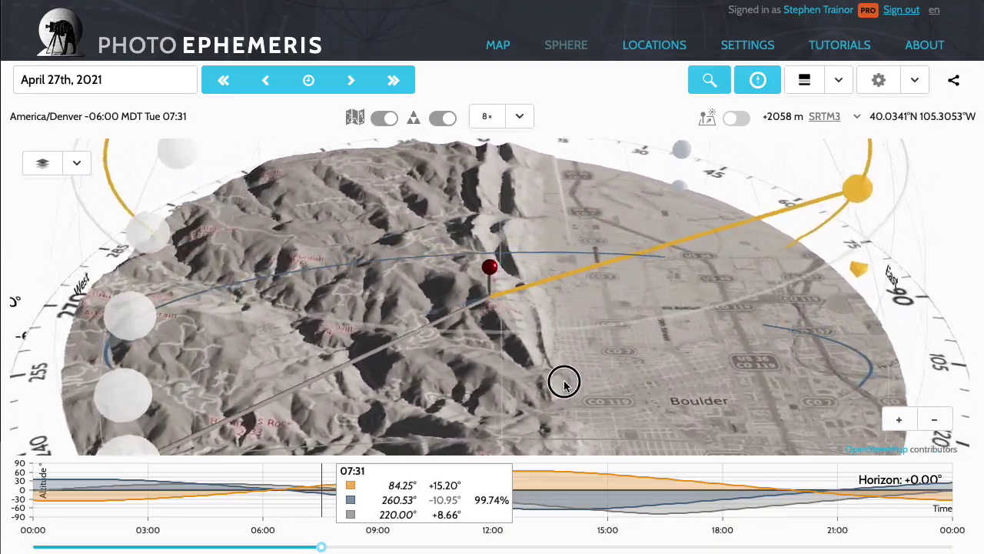
Widen the ground map's scale by two levels and inspect the larger stretch of 3D terrain around Boulder
click(938, 420)
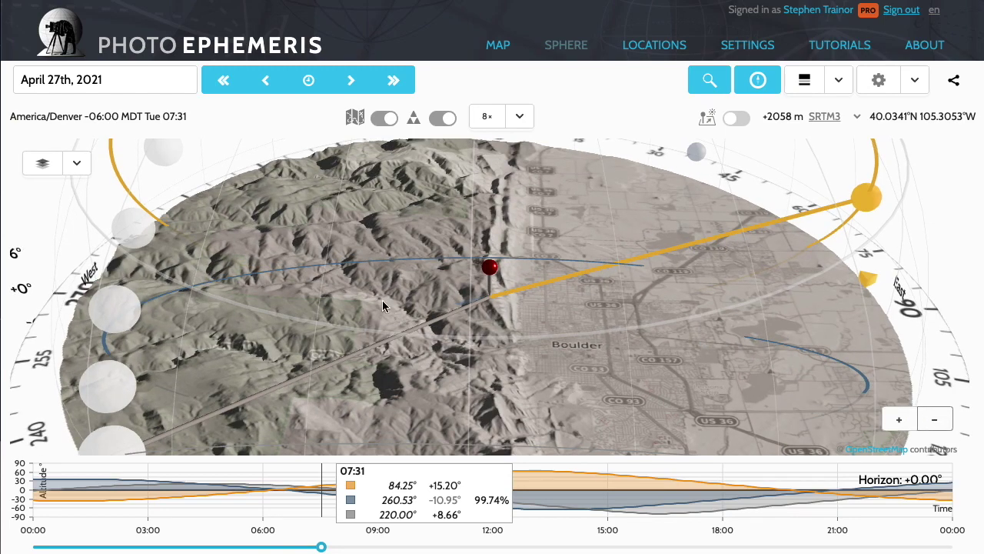
drag(324, 359, 327, 341)
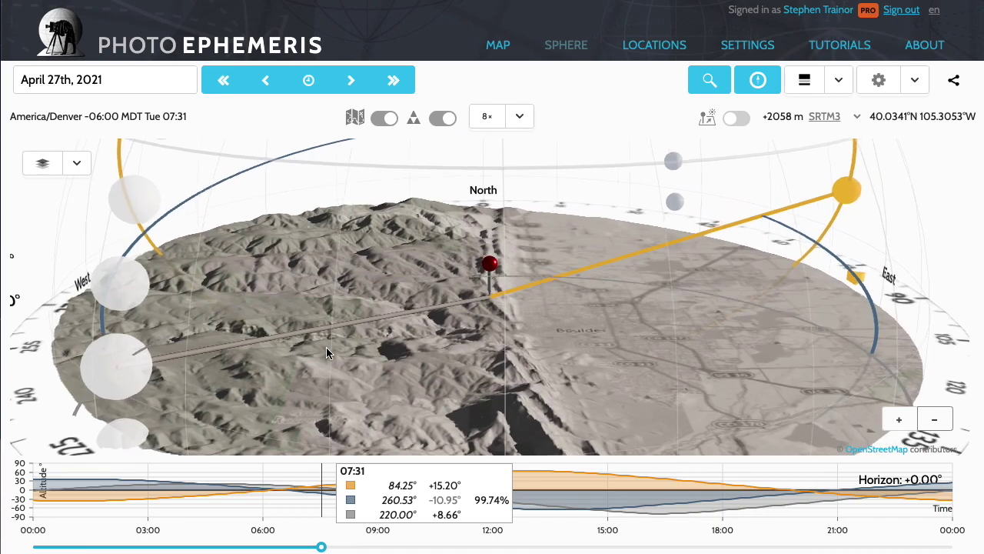
click(937, 421)
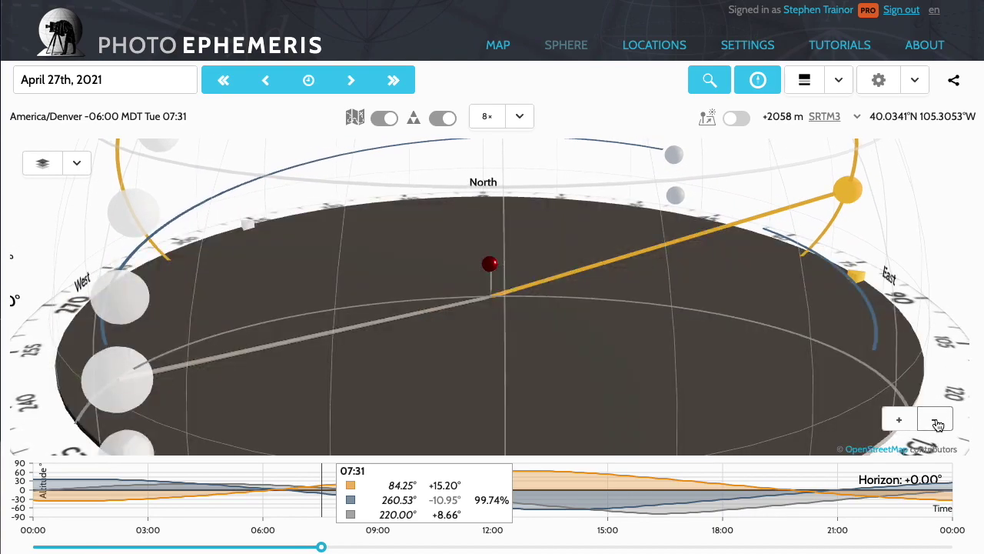
drag(287, 351, 325, 346)
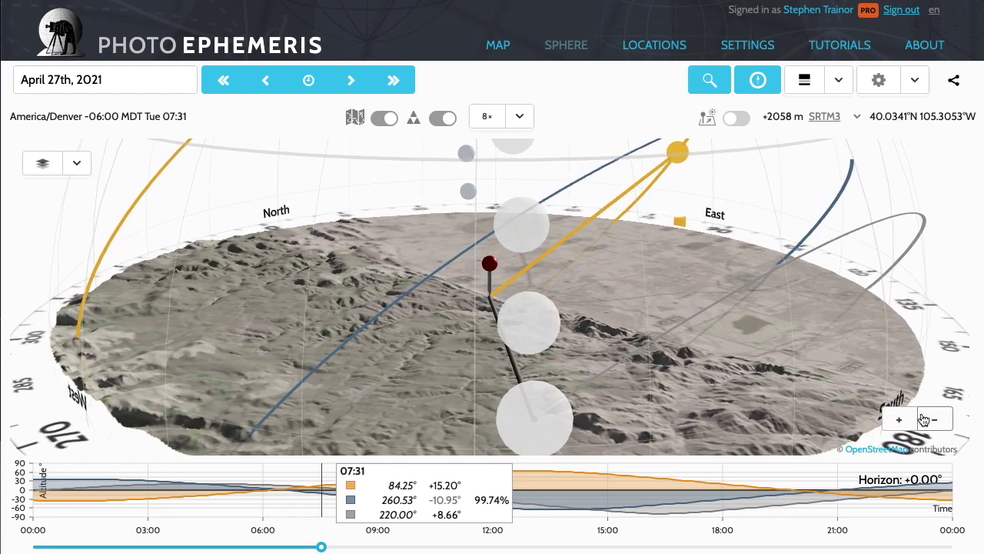
drag(682, 385, 611, 391)
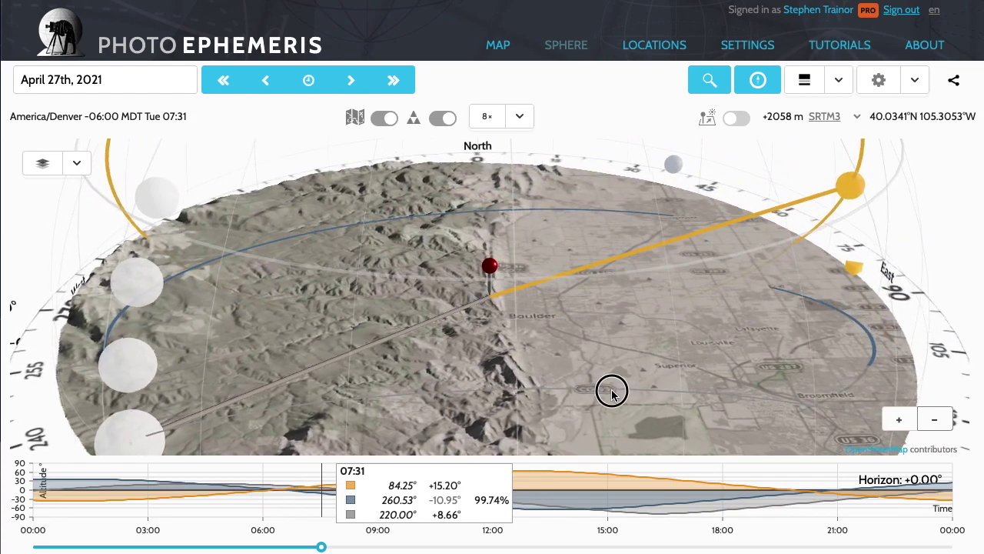
Set the time of day to 19:09 to show the evening mountain shadows falling towards Boulder
scroll(611, 393, up, 3)
scroll(612, 393, up, 2)
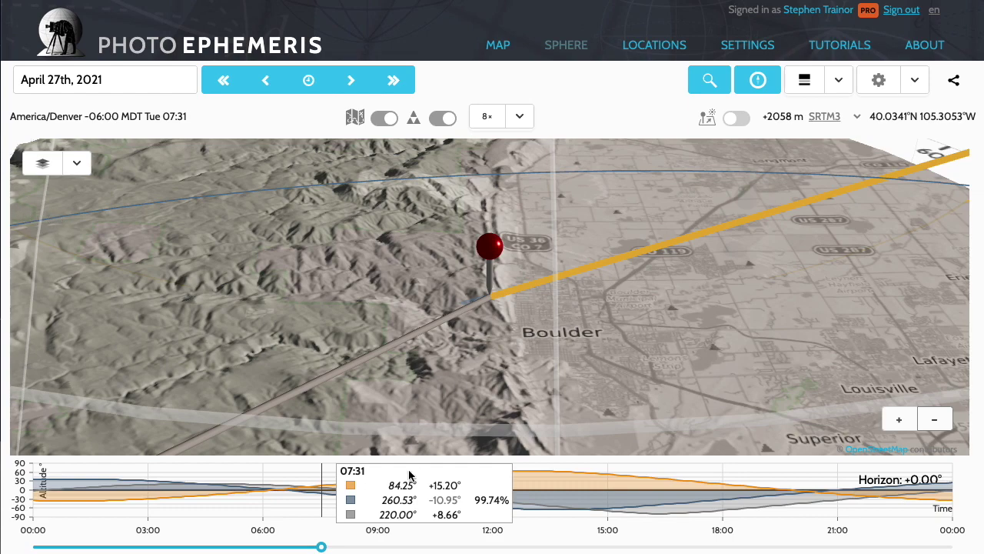
drag(321, 546, 767, 545)
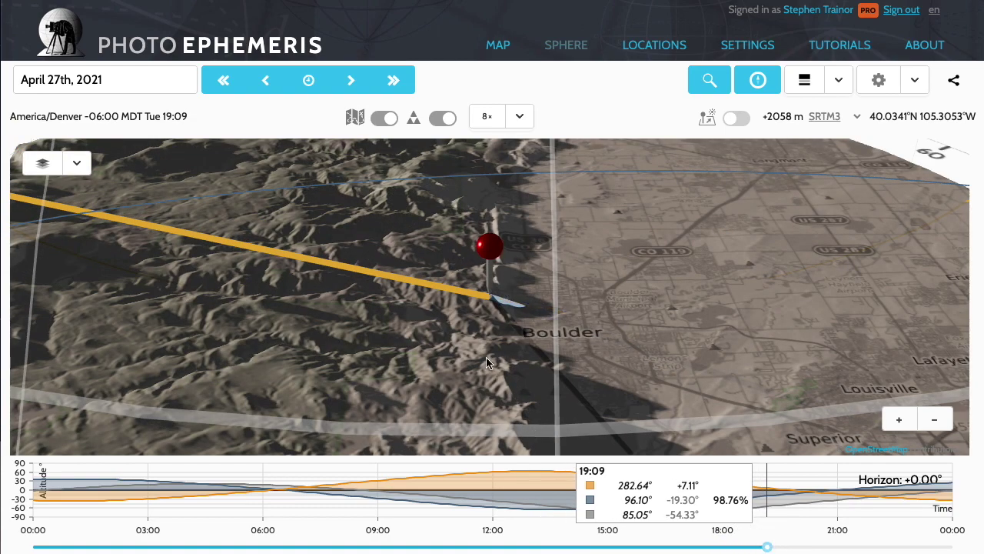
drag(530, 425, 831, 518)
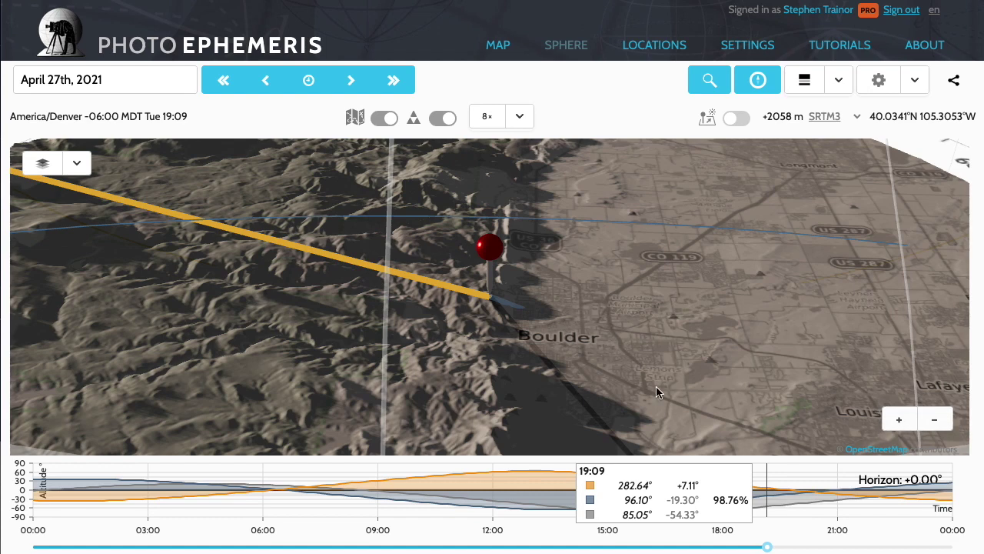
Bring the ground map one scale level closer and shift the time of day through 19:16 and 19:20 to 19:19
click(899, 421)
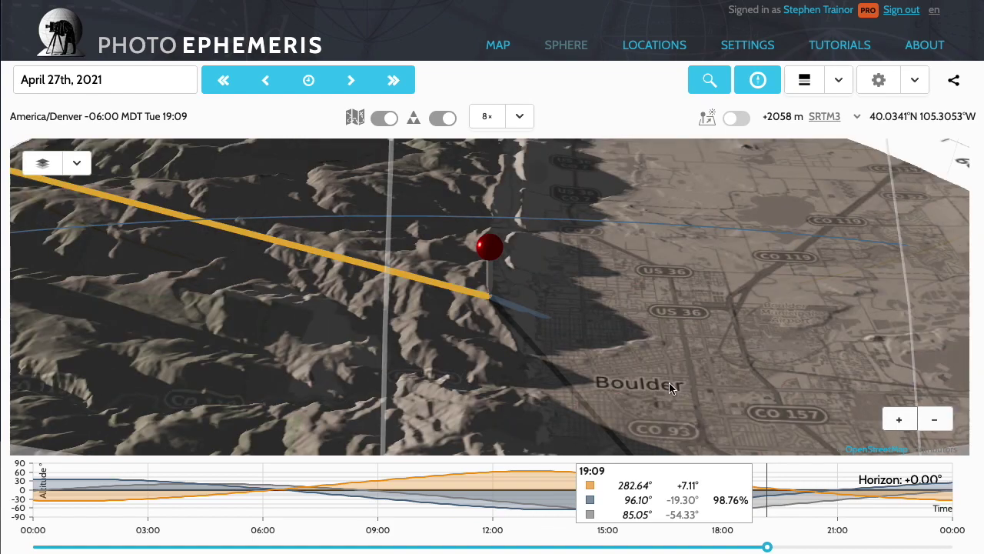
drag(669, 386, 661, 385)
click(768, 546)
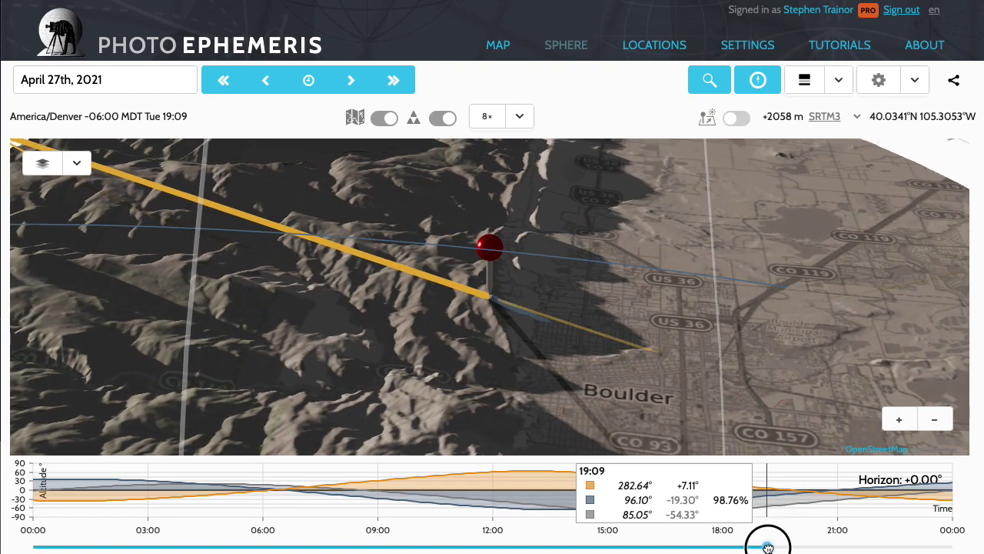
mouse_move(767, 546)
mouse_down()
mouse_move(757, 546)
mouse_move(773, 546)
mouse_up()
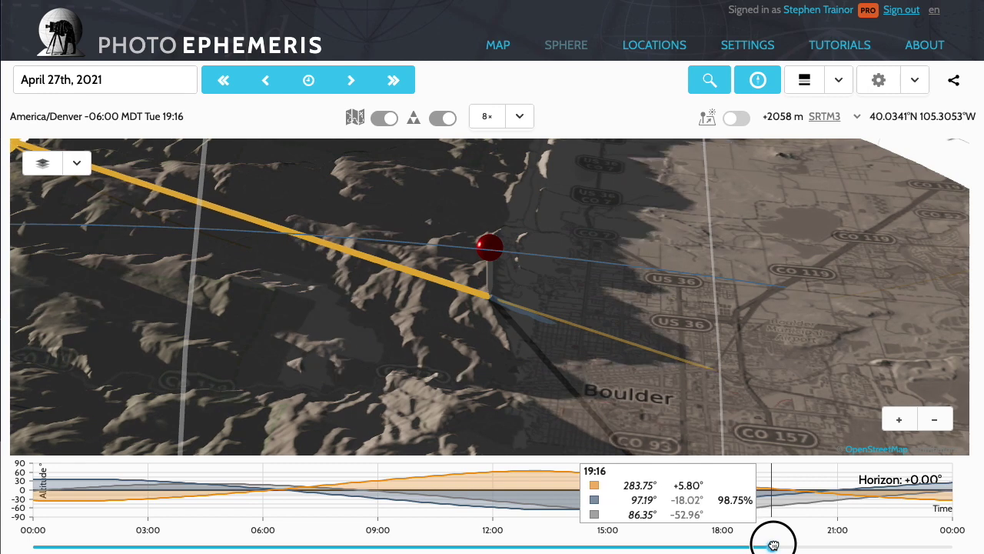
drag(773, 546, 776, 545)
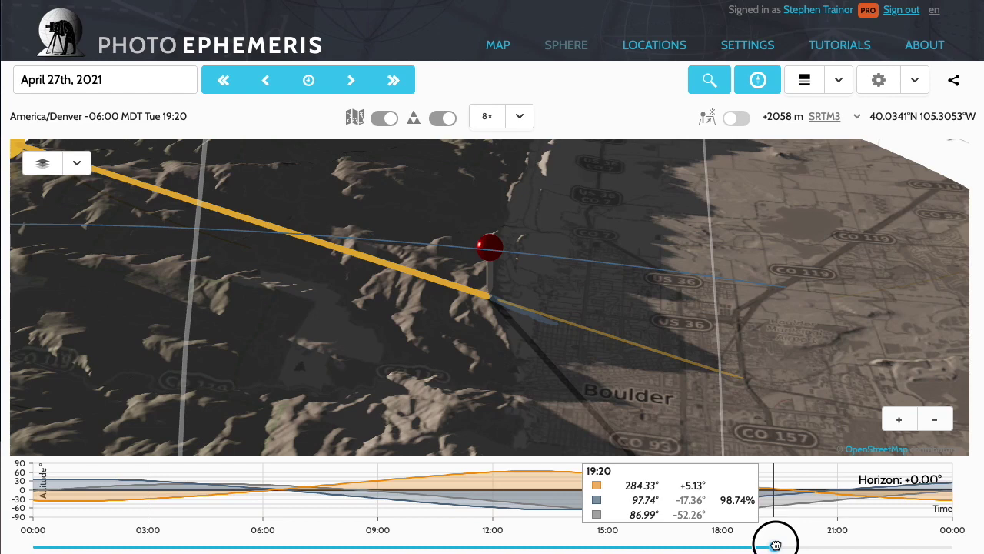
drag(776, 545, 772, 545)
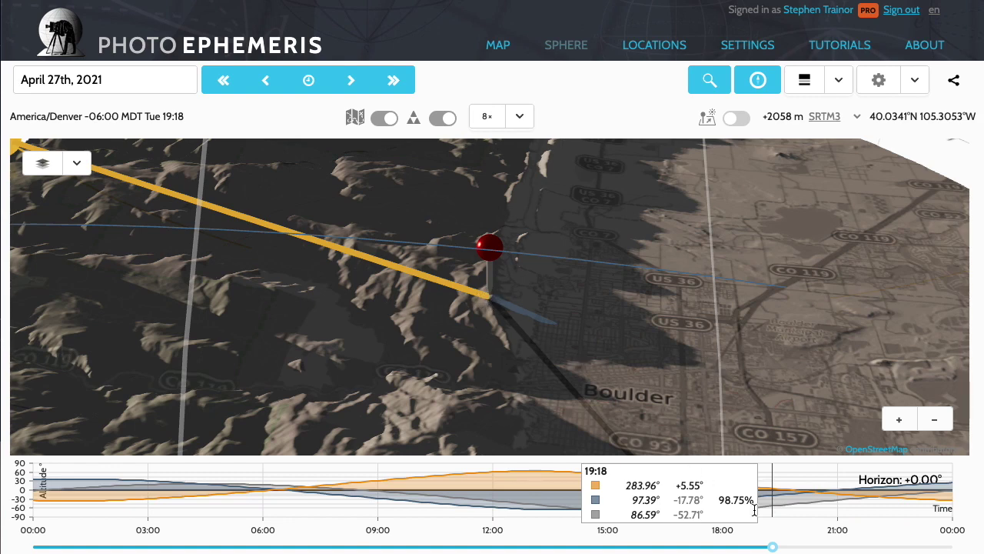
click(772, 545)
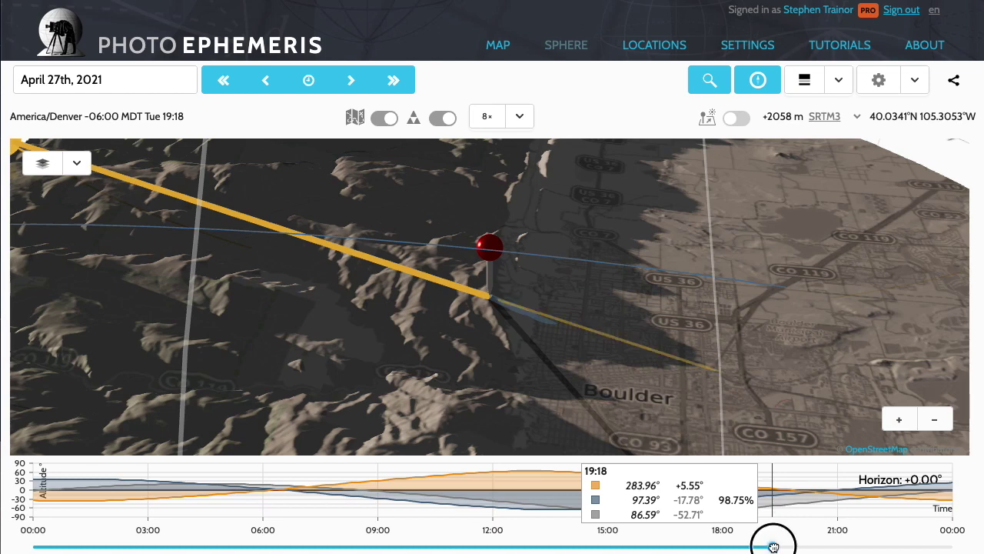
key(Right)
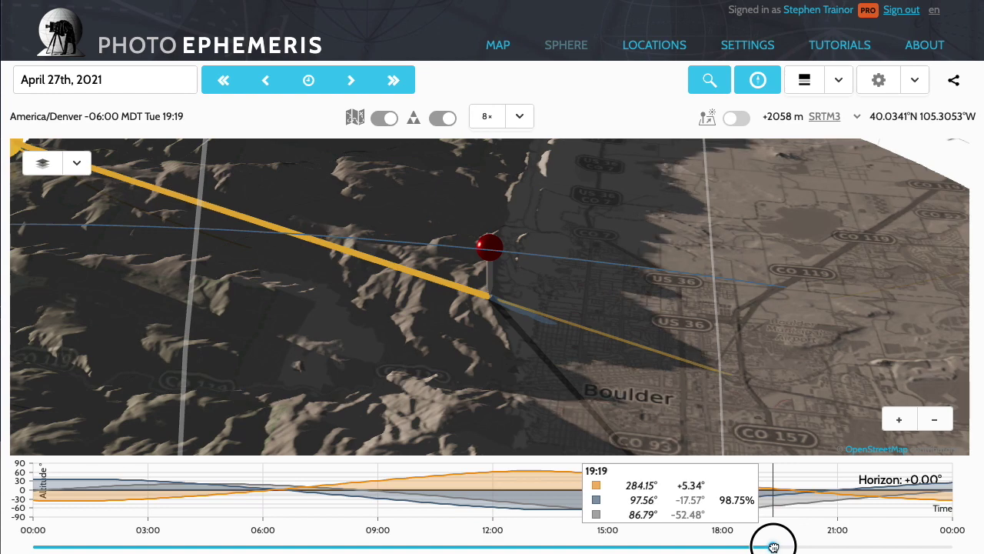
Bring the ground map's scale closer around Mount Sanitas and set the time of day to 19:01
drag(774, 545, 763, 545)
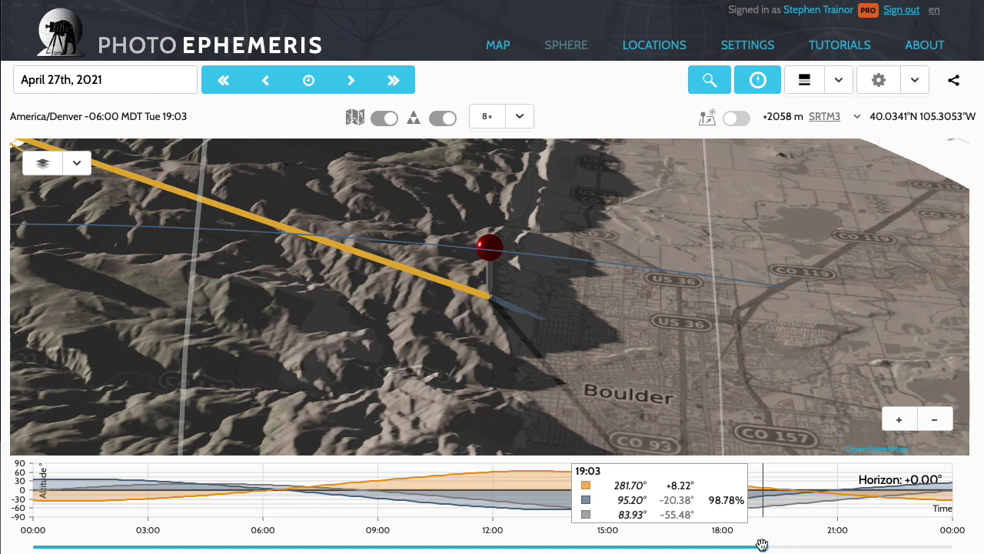
drag(762, 545, 759, 545)
click(898, 420)
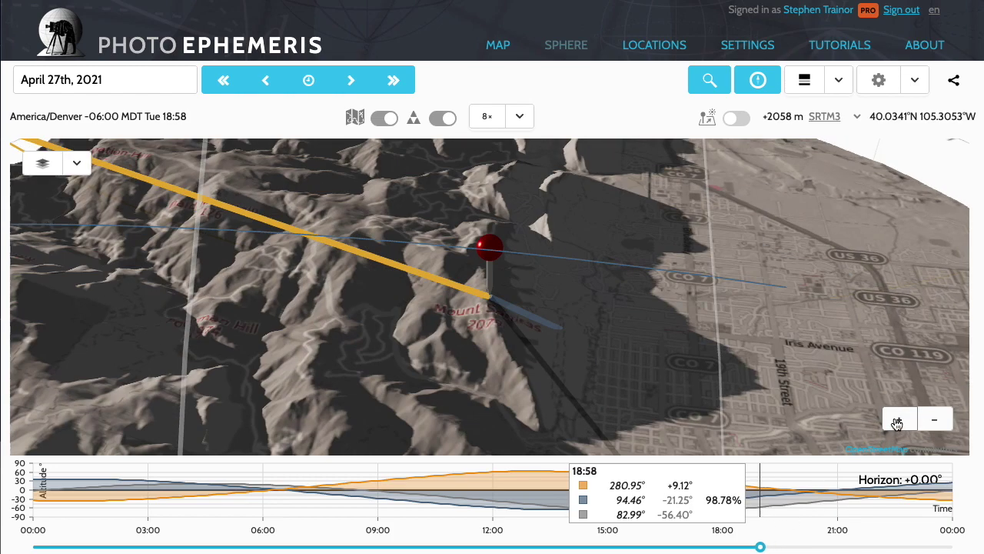
drag(760, 545, 761, 547)
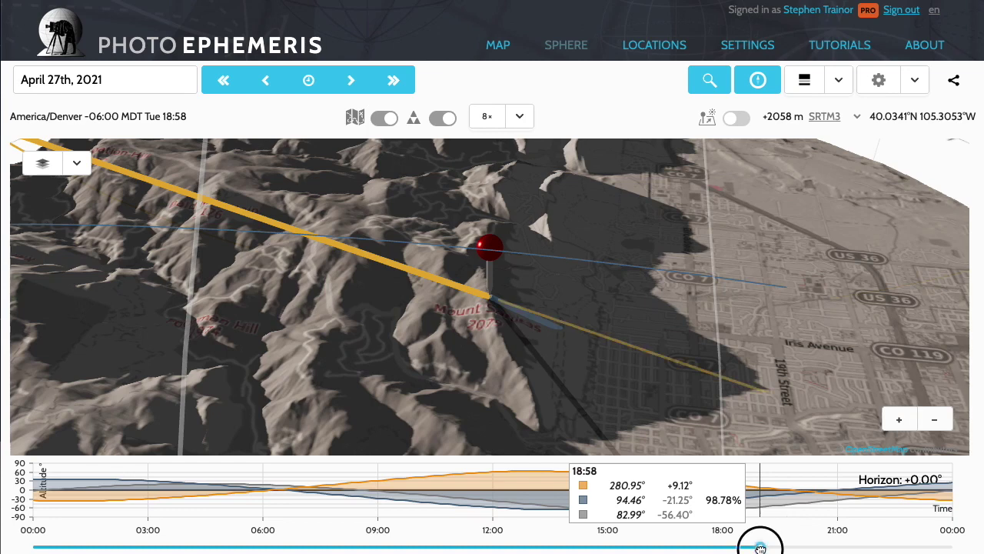
drag(761, 547, 761, 547)
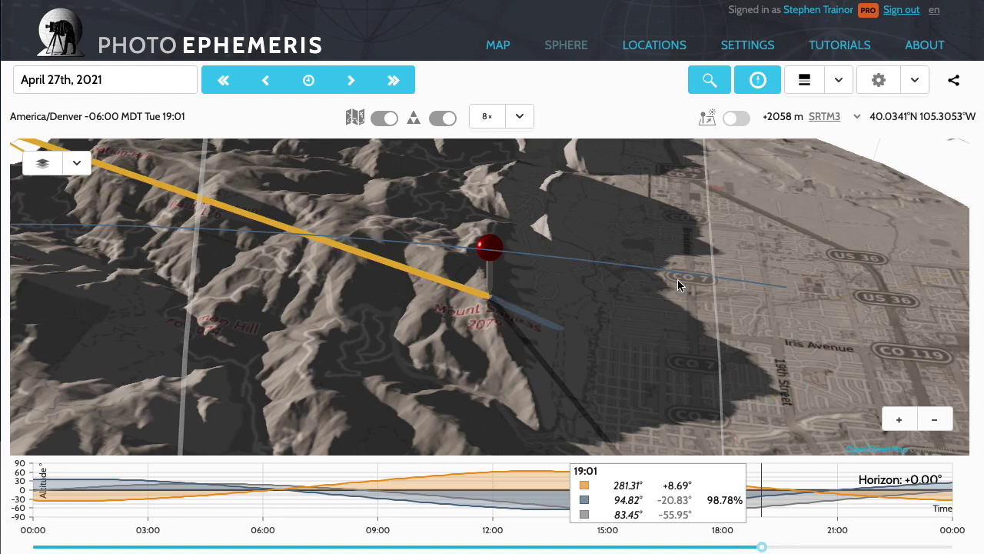
Switch to the Map page and set its base map to Outdoors at a closer scale around Mount Sanitas
click(498, 48)
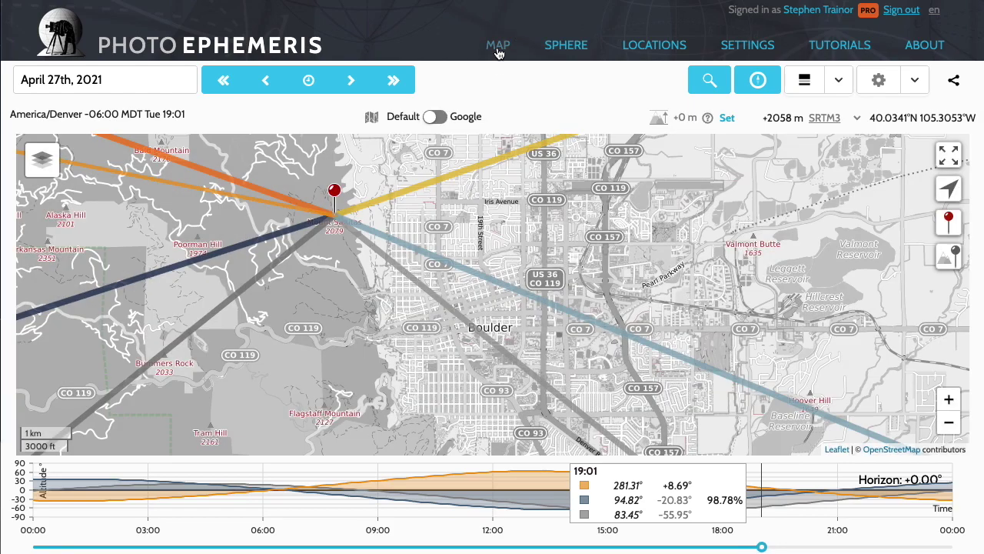
mouse_move(48, 163)
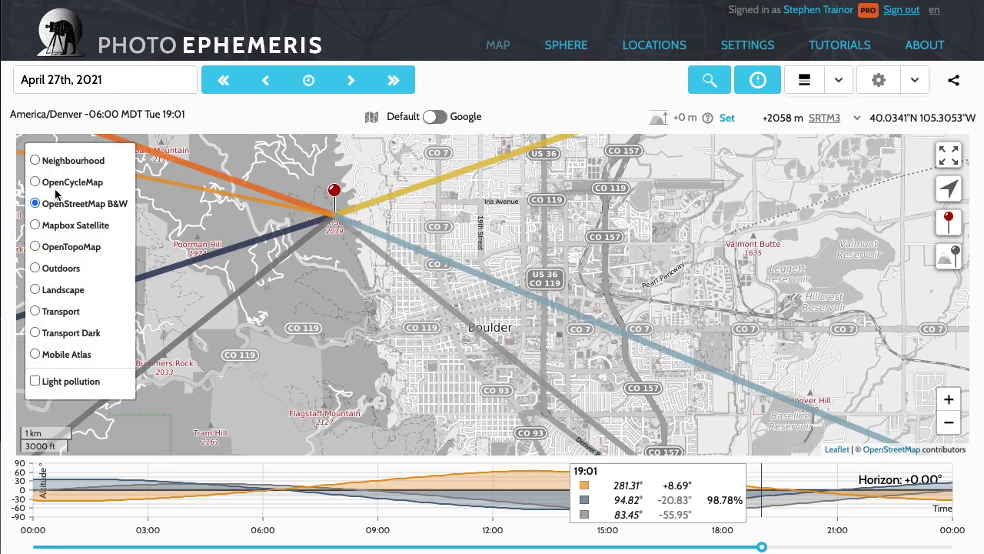
click(56, 270)
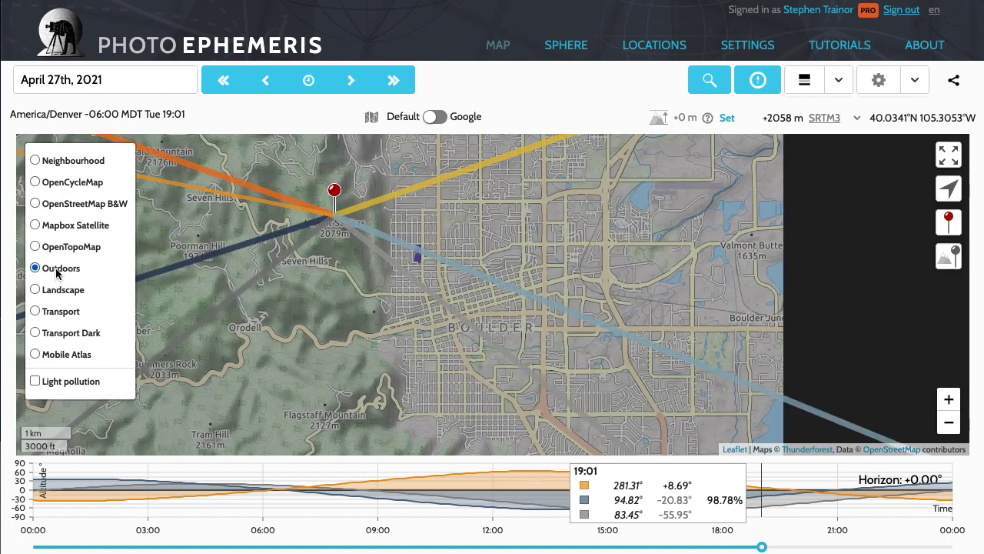
click(949, 399)
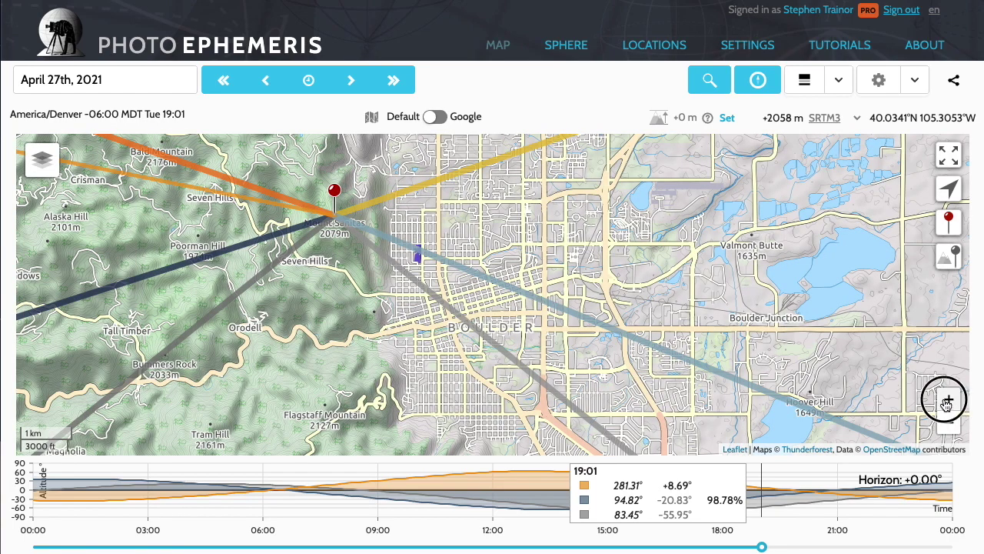
drag(624, 309, 736, 425)
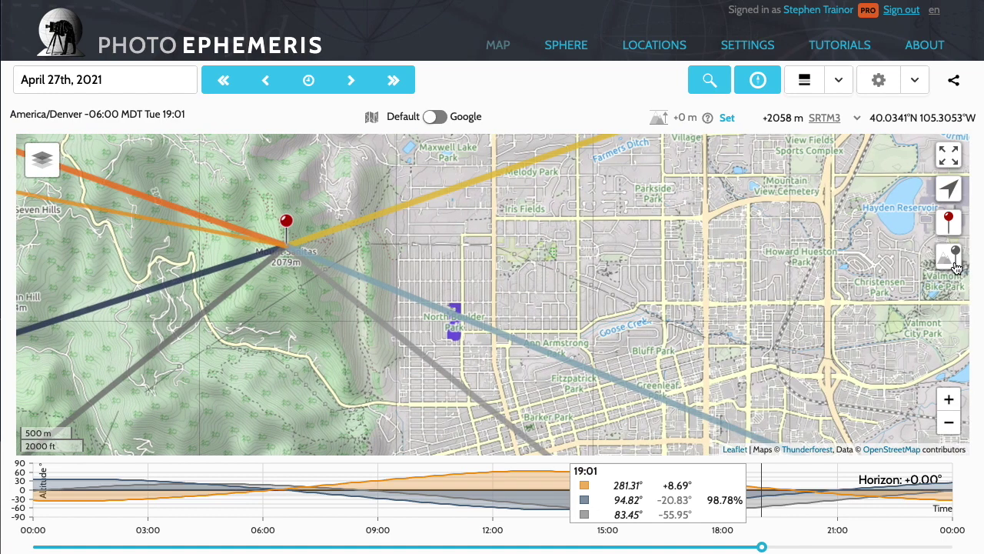
Place the secondary pin about 2.2 km east of Mount Sanitas, just south of Iris Fields, and swap the two pins
click(954, 260)
drag(859, 259, 515, 228)
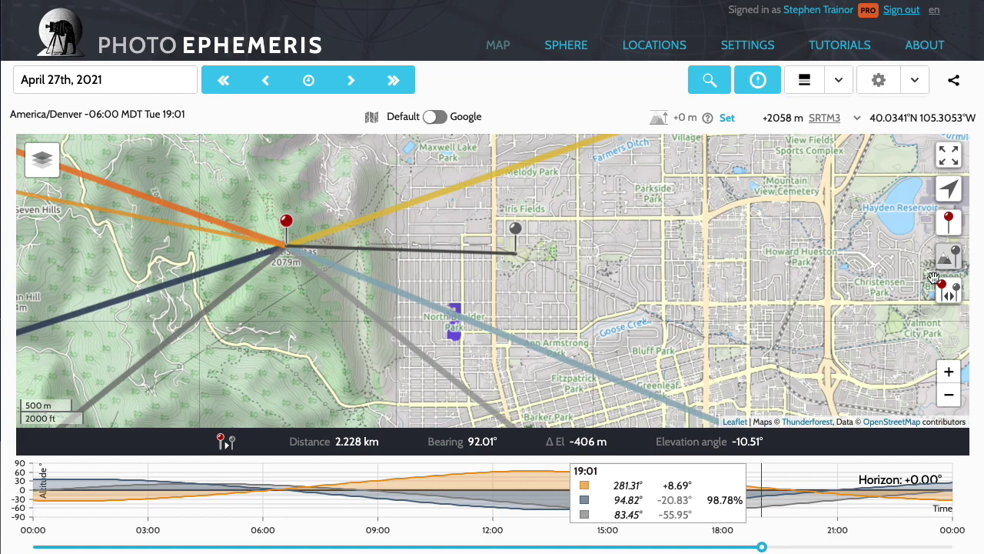
click(949, 290)
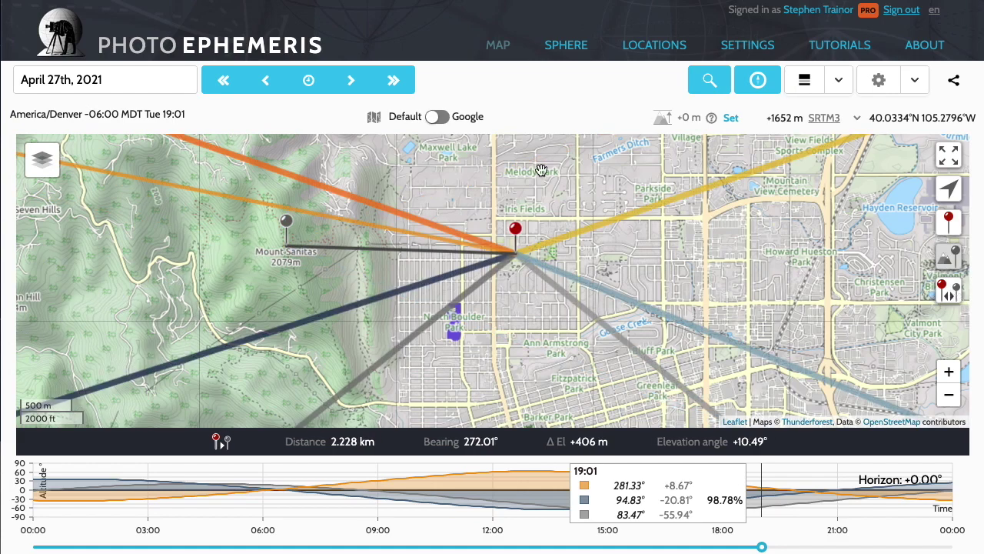
Return to the Sphere view to inspect both pins on the 3D terrain and set the time of day to 18:15
click(565, 47)
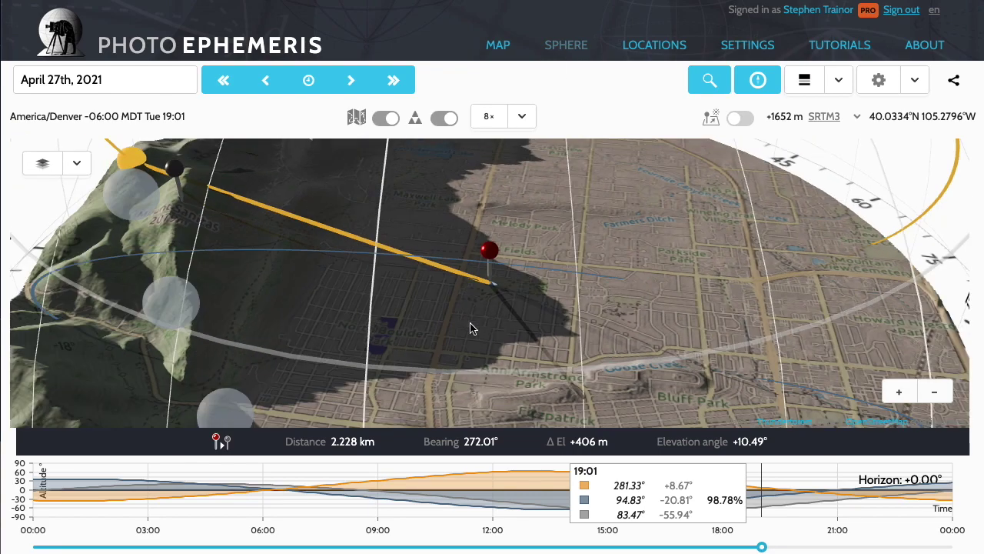
click(457, 323)
mouse_move(457, 323)
mouse_down()
mouse_move(468, 314)
mouse_move(452, 322)
mouse_up()
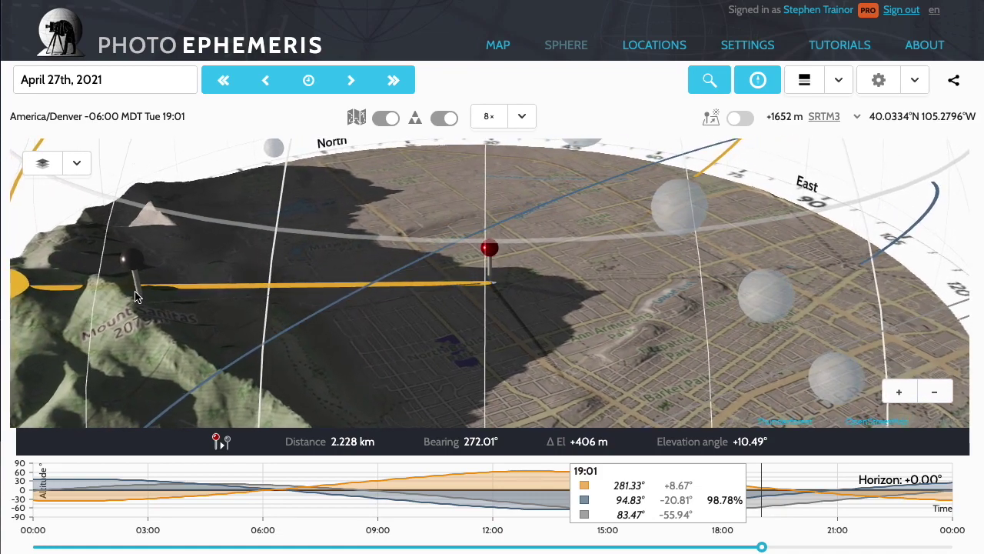
drag(158, 303, 176, 290)
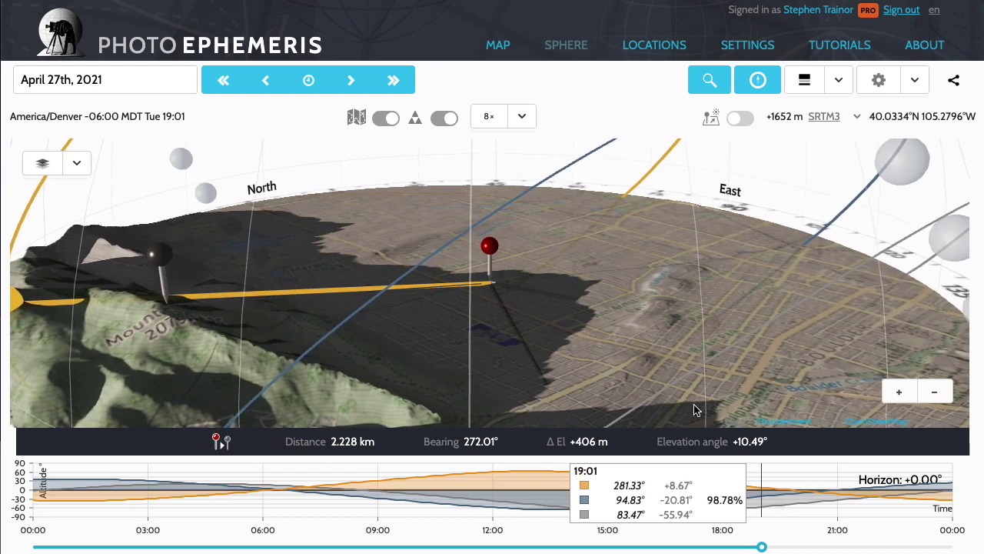
drag(762, 545, 732, 546)
drag(461, 335, 490, 333)
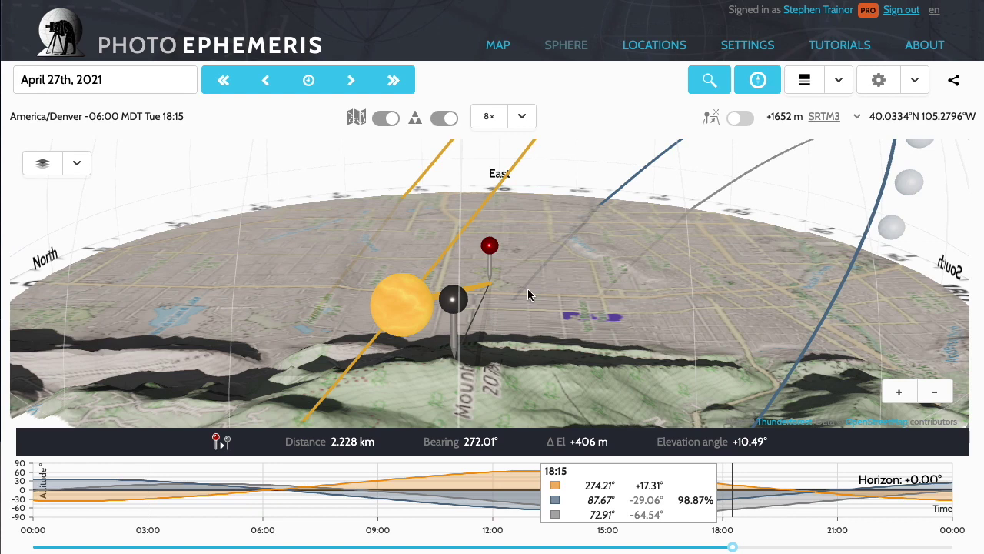
Enable the visual search and run it for the Sun over 6 months, using the pins' geodetics as the target
click(739, 120)
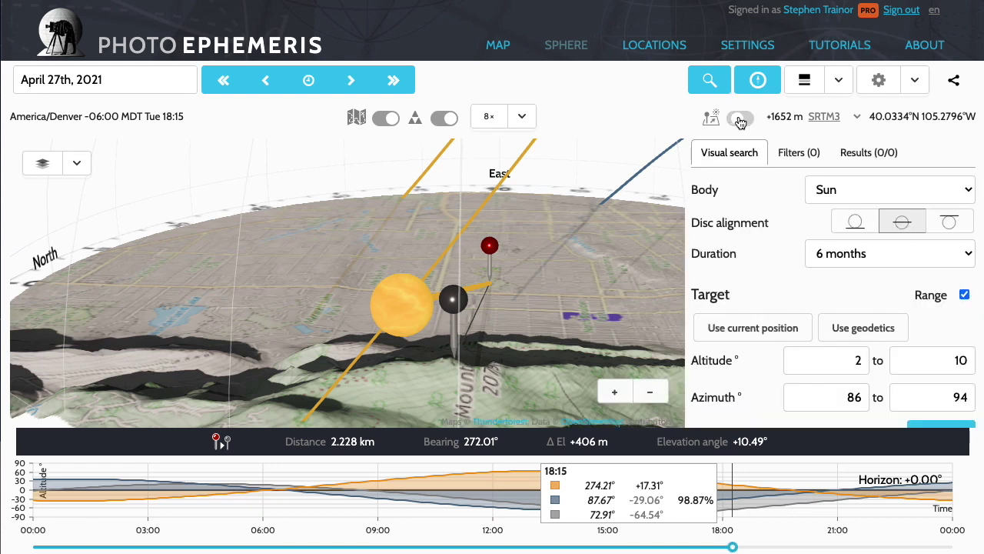
click(850, 328)
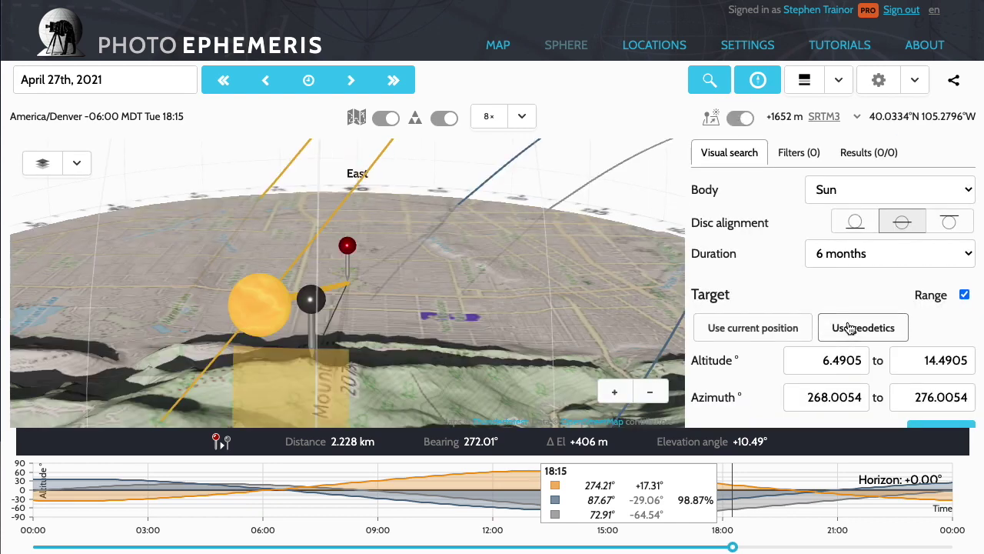
scroll(824, 299, down, 1)
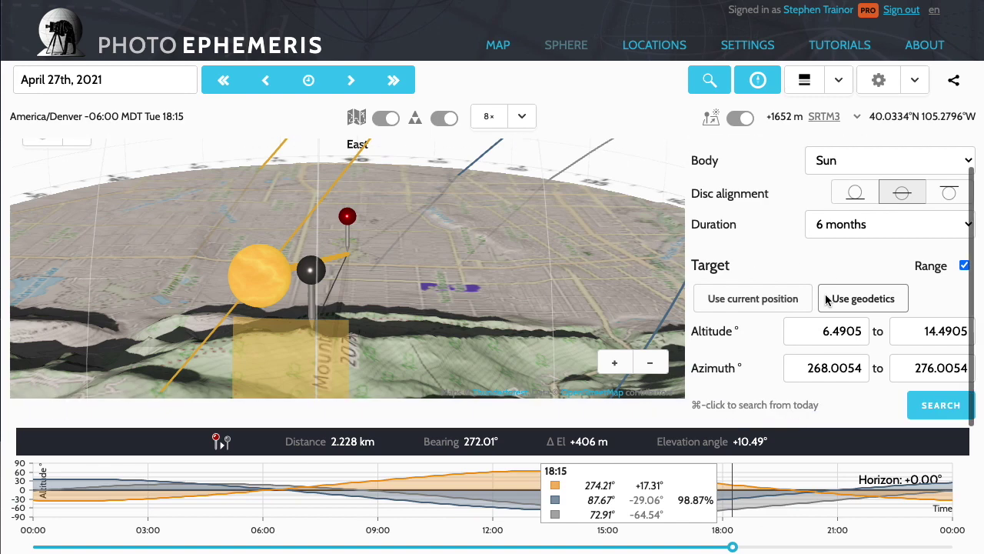
click(940, 406)
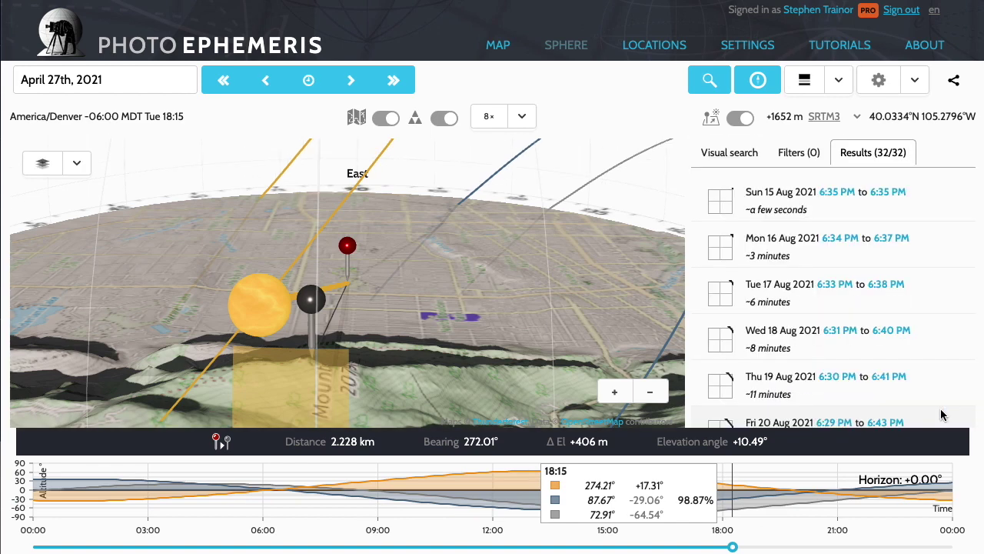
Apply the Mon 30 Aug 2021 search result, inspect the Sun's alignment with Mount Sanitas on the terrain, and close the visual search
scroll(832, 361, down, 6)
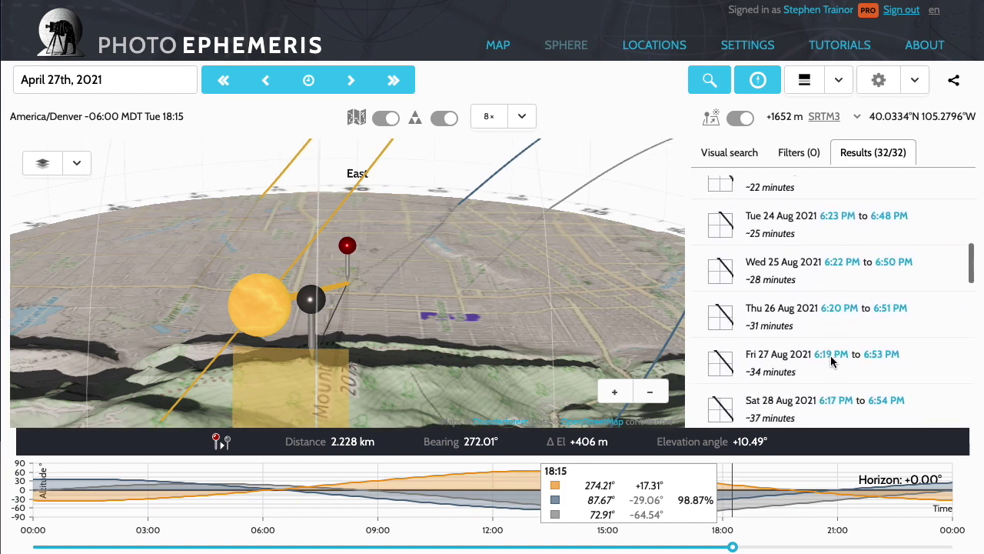
scroll(721, 329, down, 1)
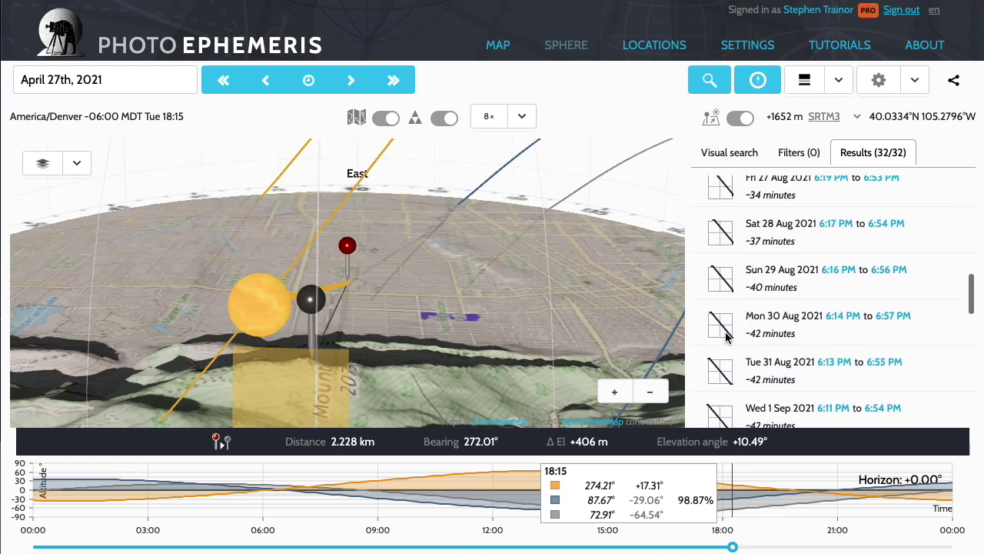
click(722, 331)
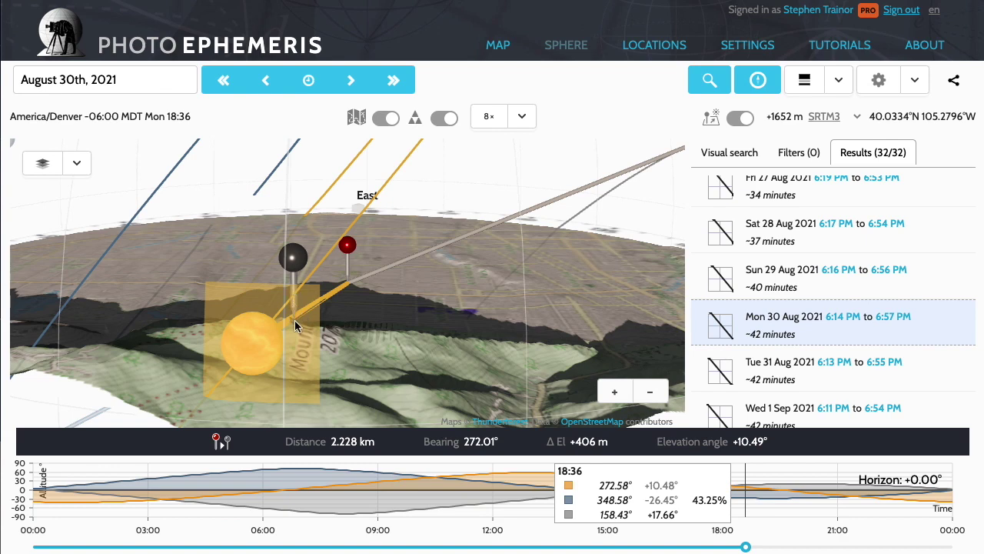
click(358, 336)
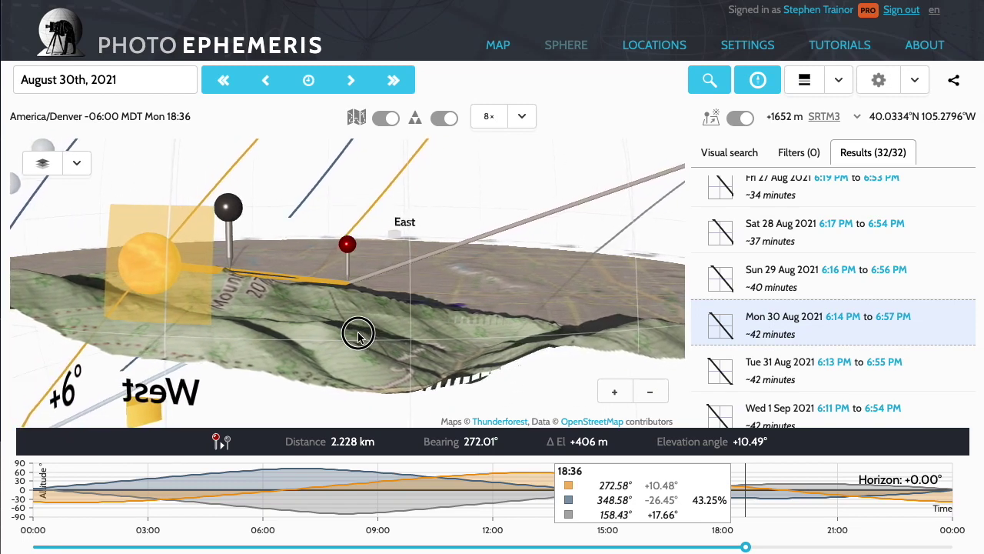
drag(358, 336, 361, 336)
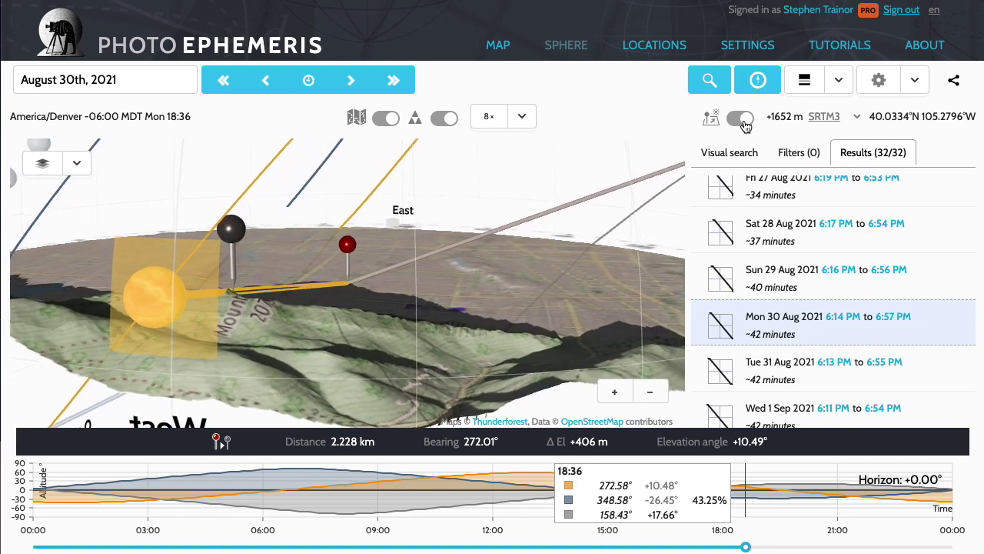
click(741, 120)
drag(622, 246, 617, 246)
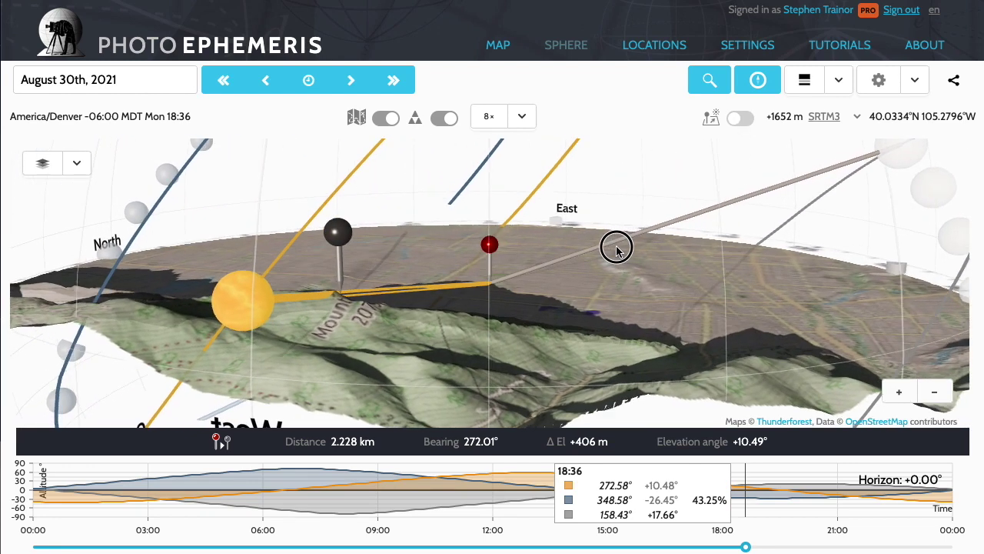
Show the timeline in place of the chart and check it on the Map page before returning to the Sphere view
click(837, 81)
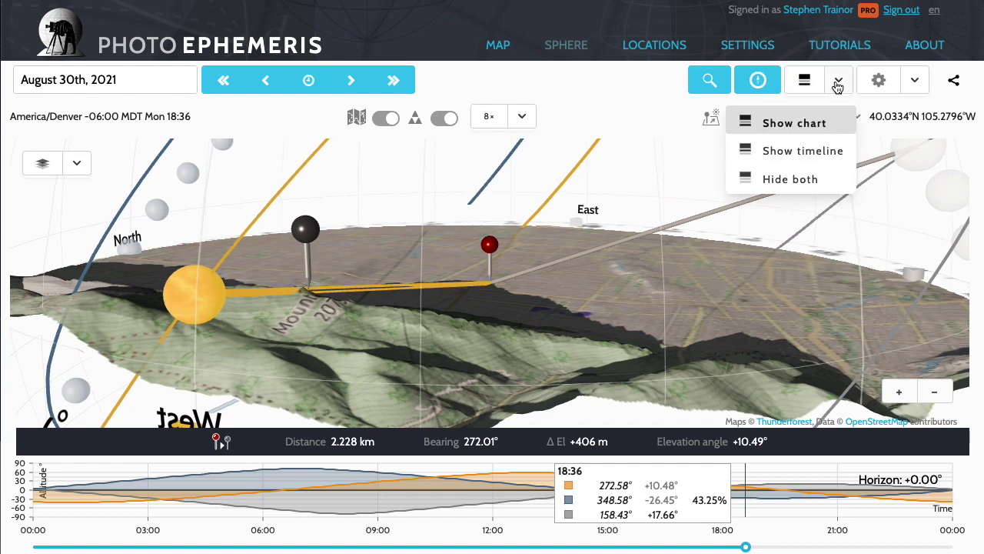
click(816, 158)
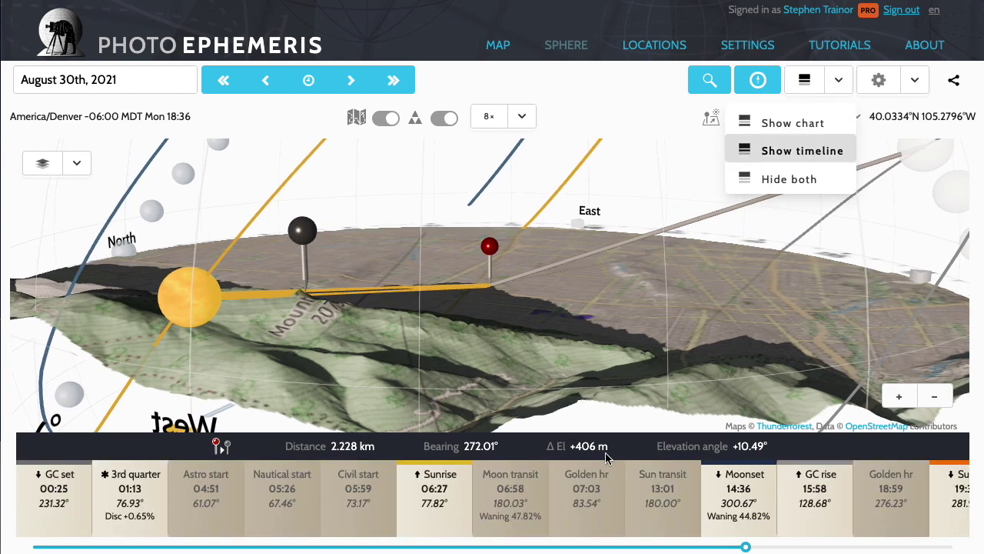
click(497, 45)
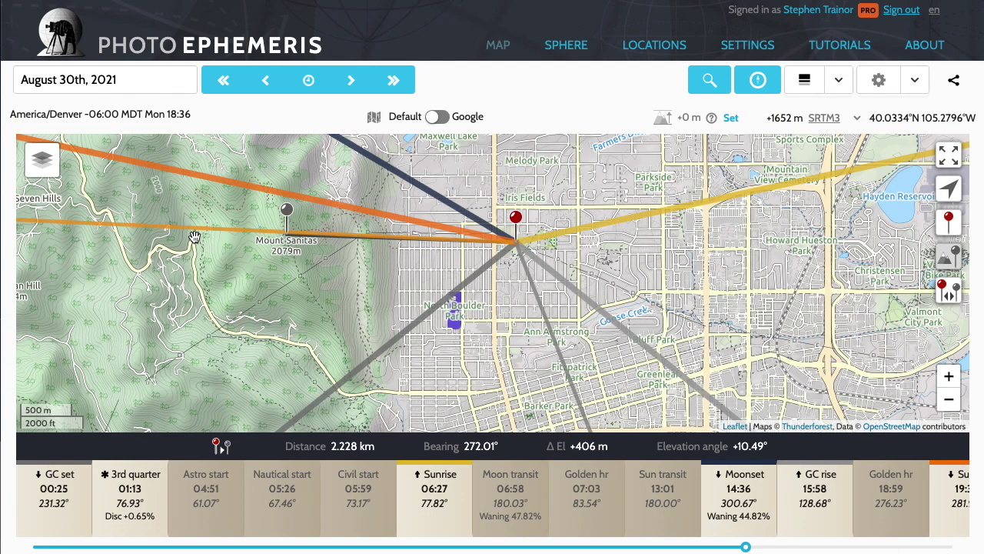
click(567, 46)
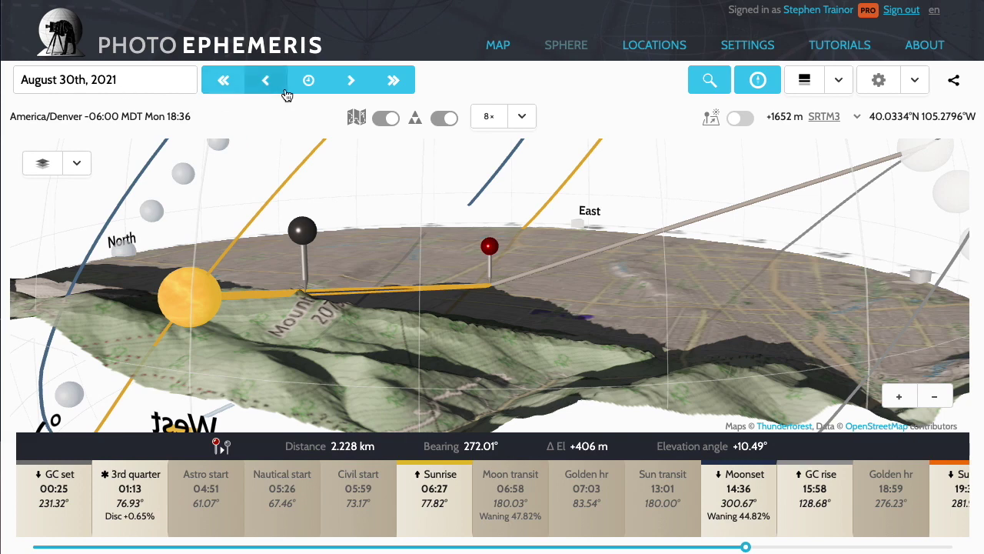
Reset the date and time to the present and look along the day's timeline events as far as sunset
click(306, 89)
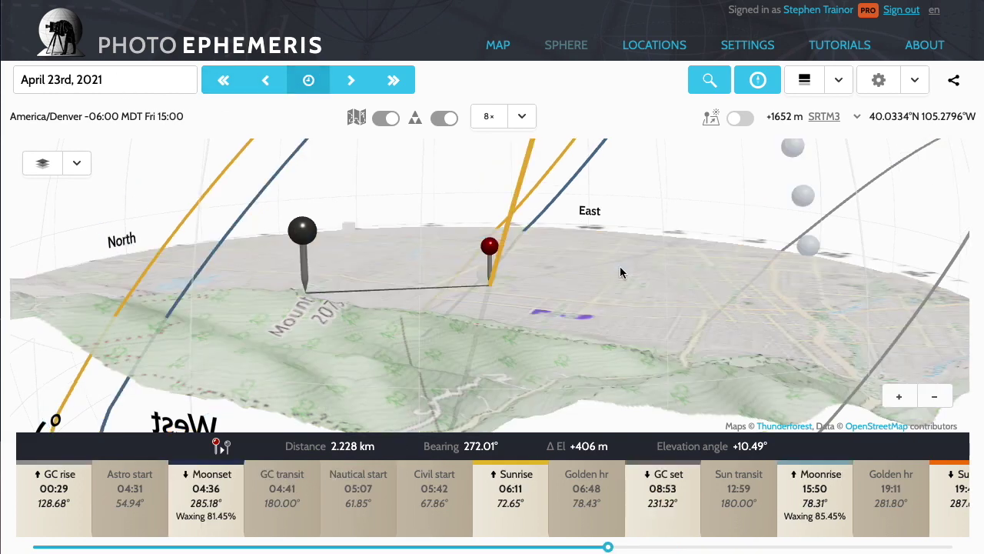
scroll(479, 521, right, 5)
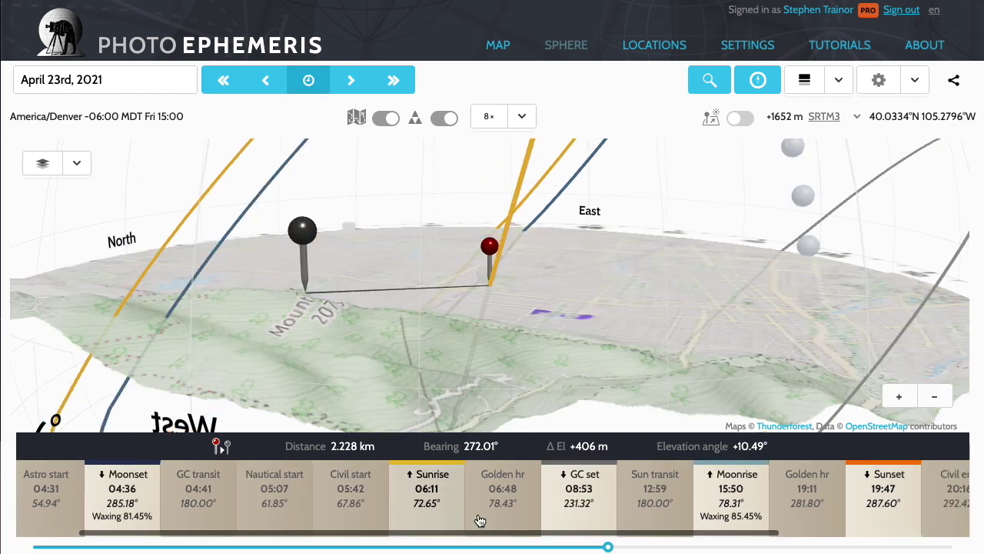
scroll(479, 521, left, 2)
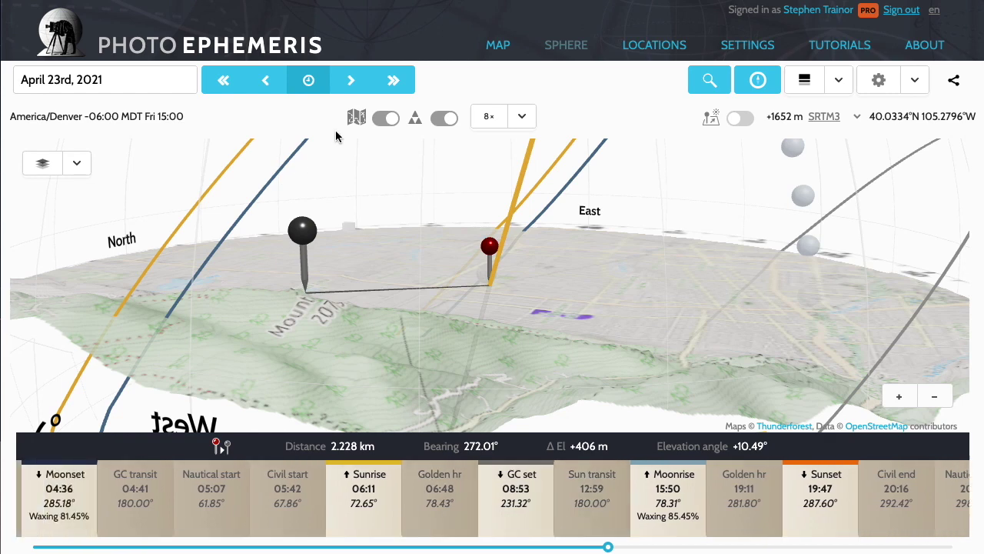
Advance to the full moon event on April 26th, 2021, and on to the perigee event on April 27th
click(393, 86)
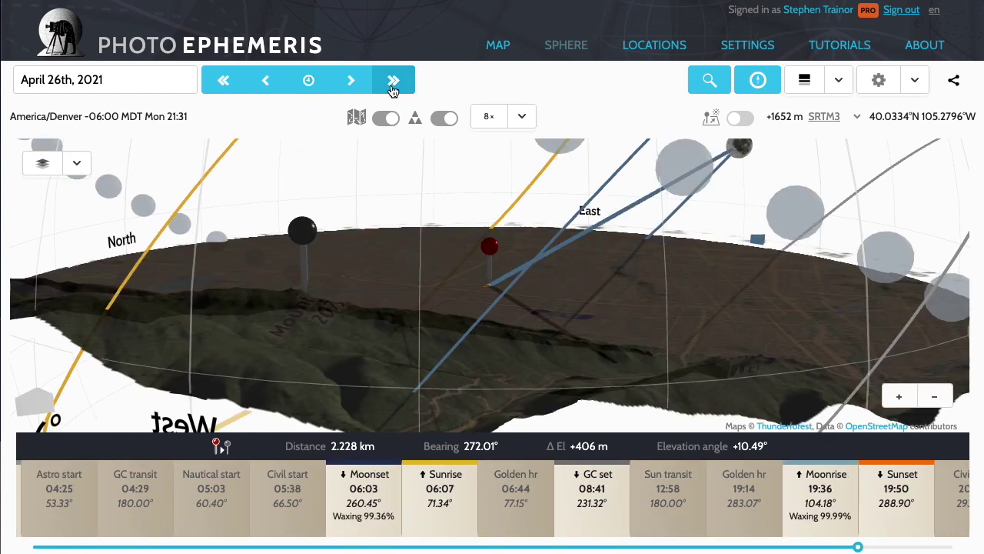
scroll(590, 496, right, 4)
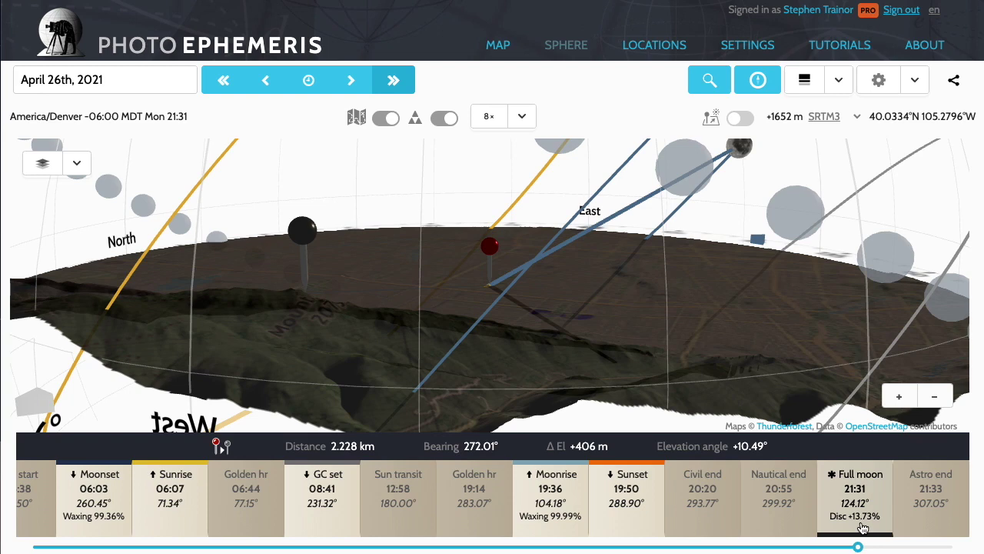
click(399, 82)
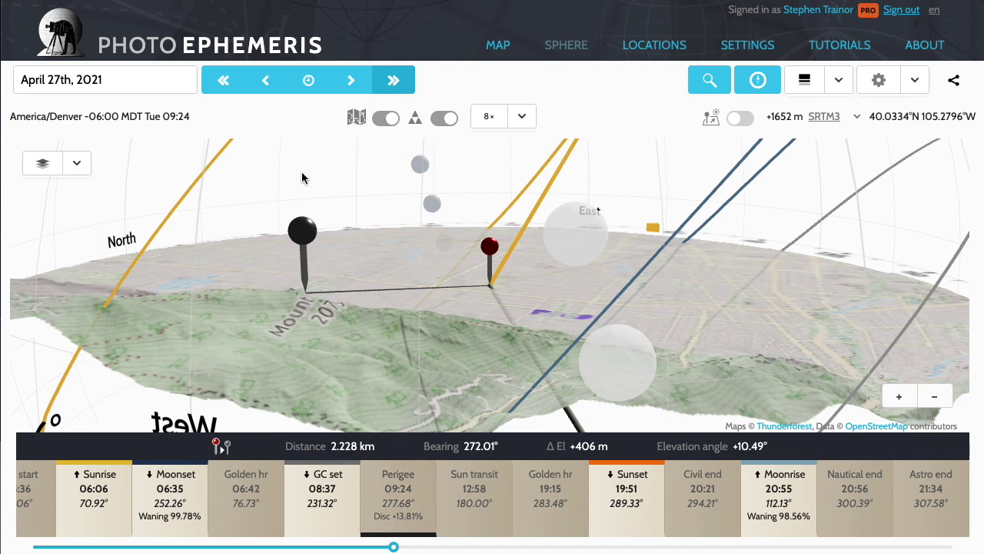
Go back one day to April 26th, 2021, set the time to 19:04, and inspect the terrain shadows from the south
click(265, 89)
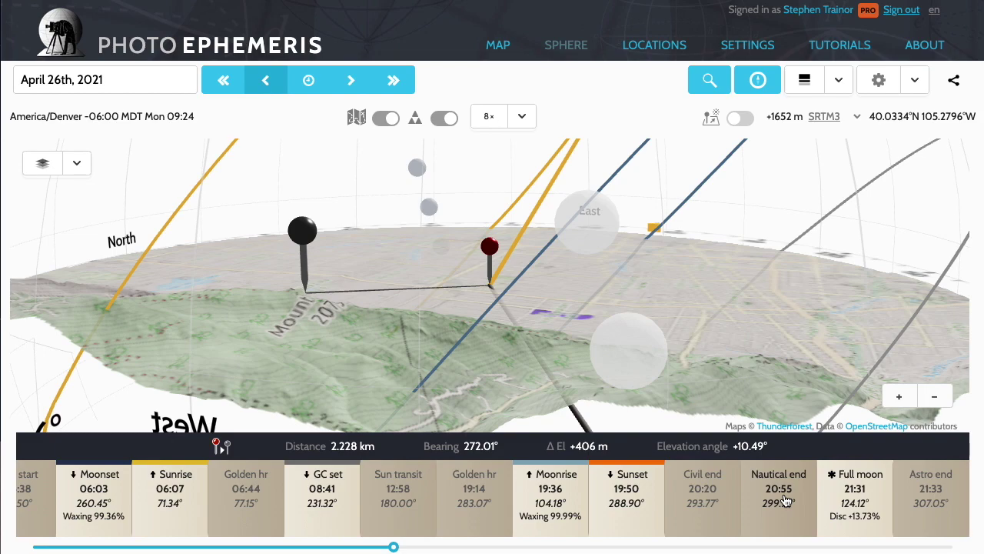
drag(512, 341, 478, 346)
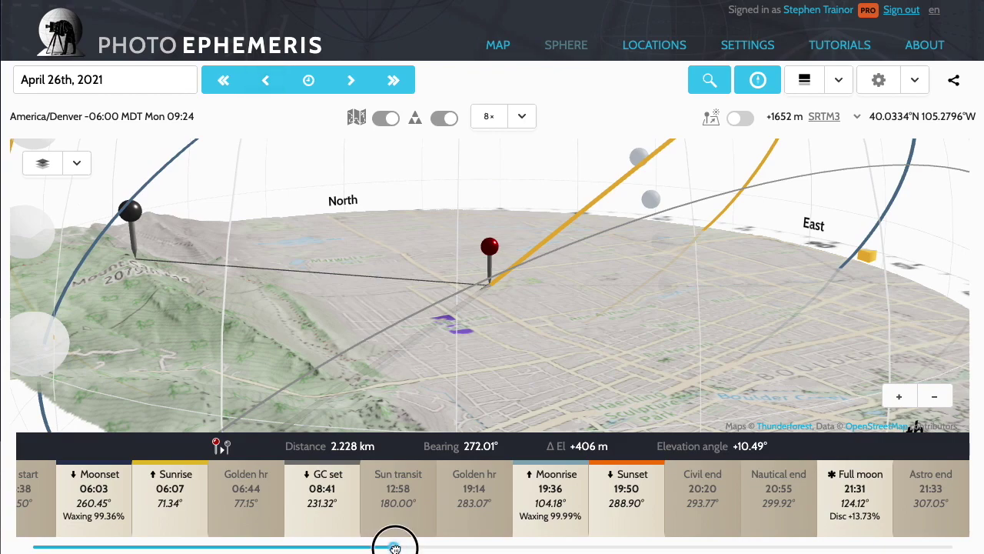
drag(394, 547, 760, 546)
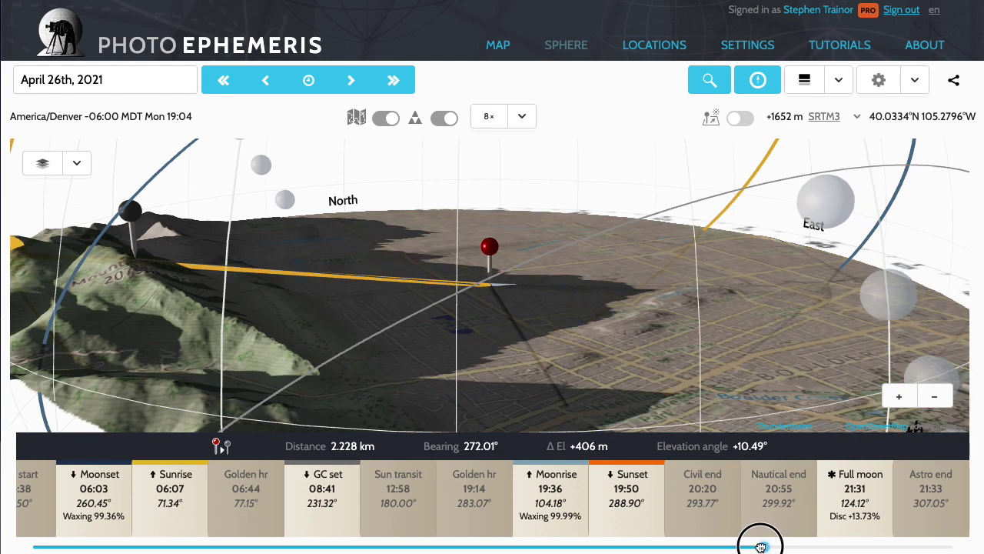
mouse_move(567, 397)
mouse_down()
mouse_move(558, 369)
mouse_move(549, 391)
mouse_up()
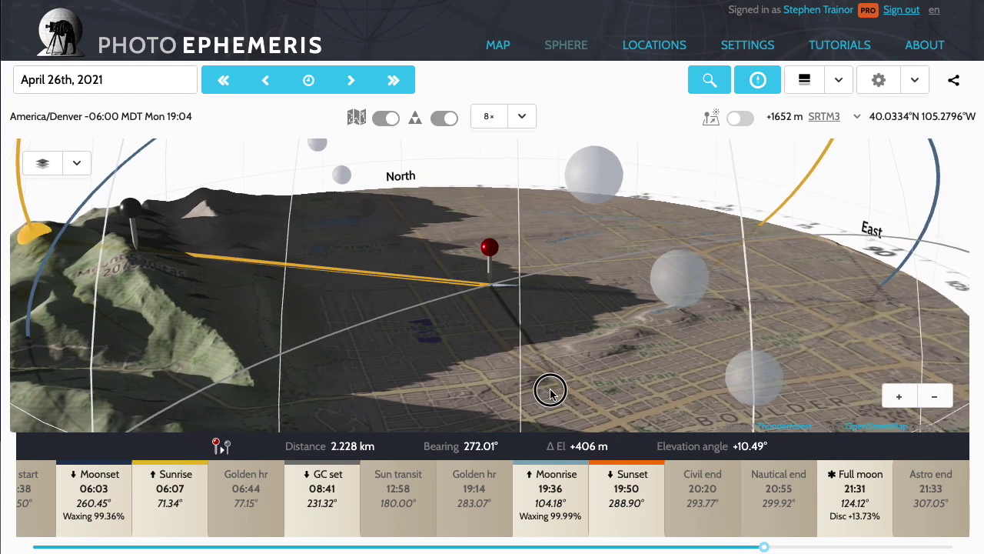